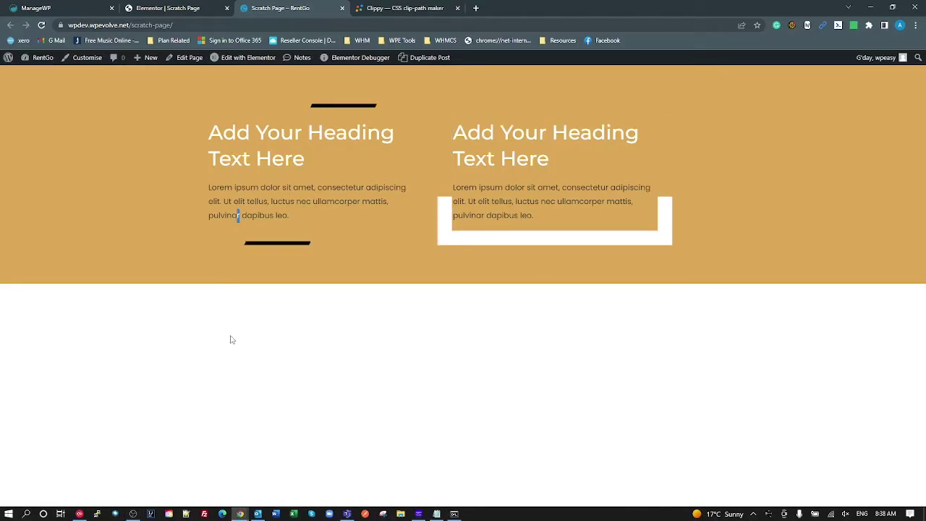
# Step: Inspect the left box's animated border in the developer tools, examining its clip-border container, border-animation1 spacer and elementor-widget-container
pyautogui.hotkey('ctrl', 'shift', 'j')
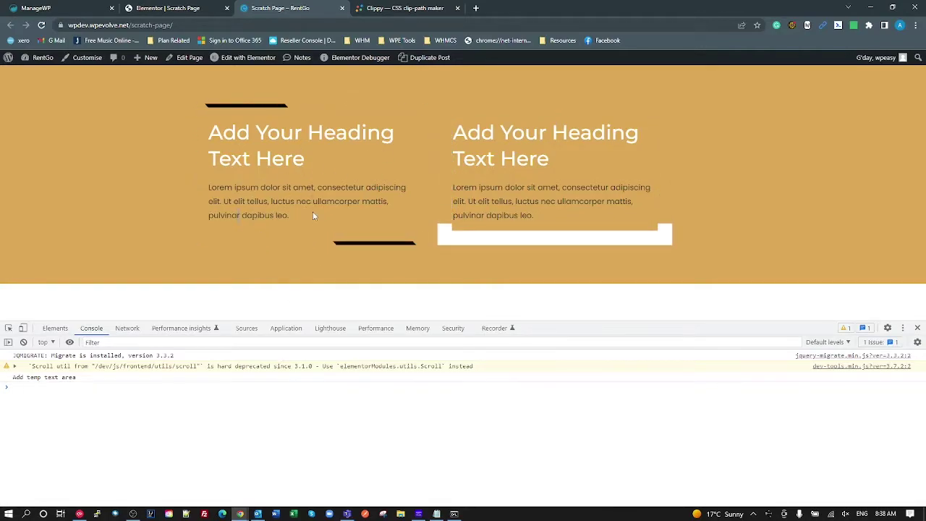
pyautogui.click(196, 165)
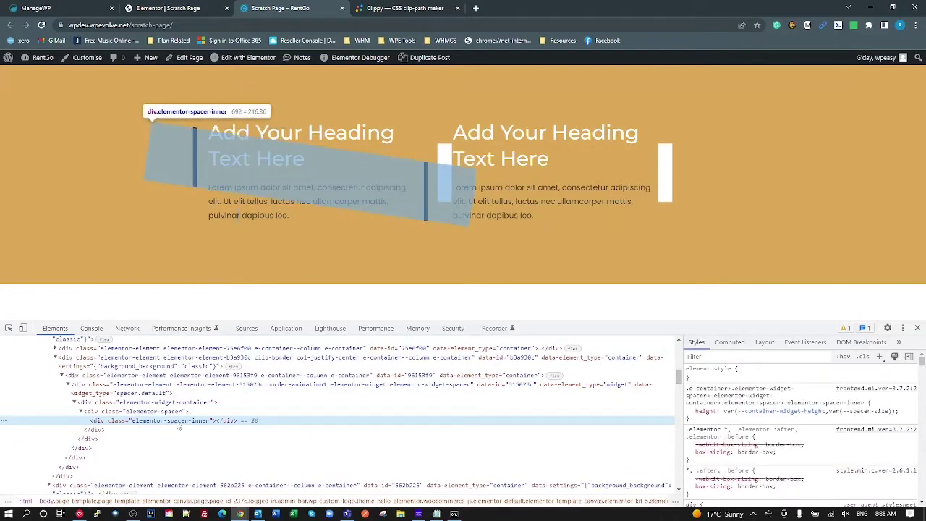
pyautogui.click(170, 404)
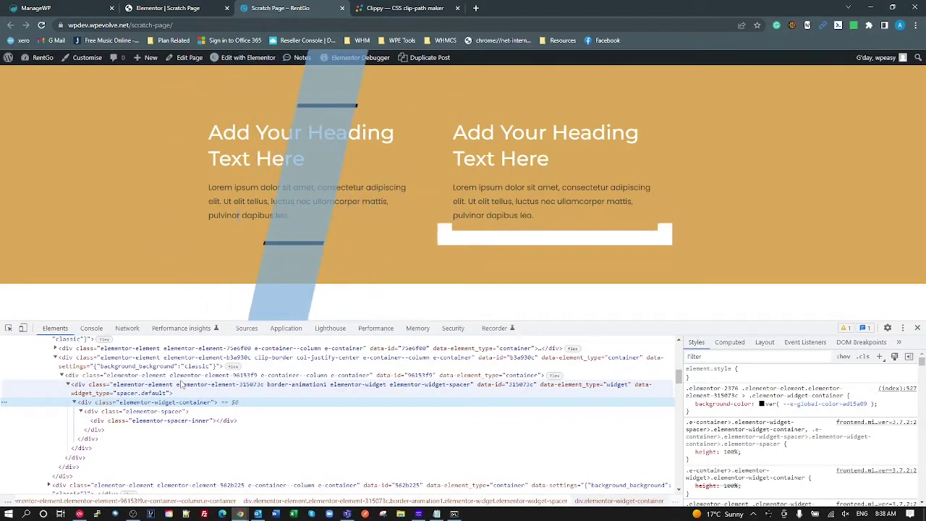
pyautogui.click(274, 359)
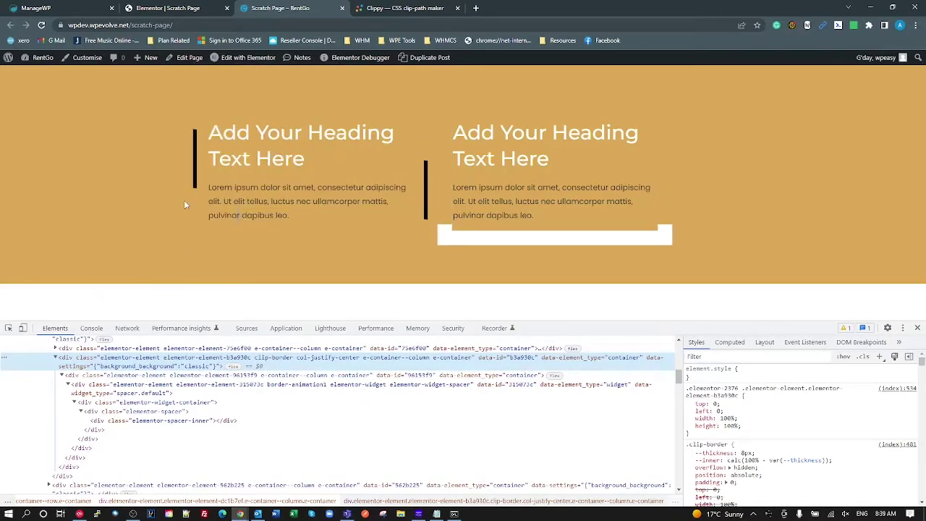
pyautogui.click(192, 389)
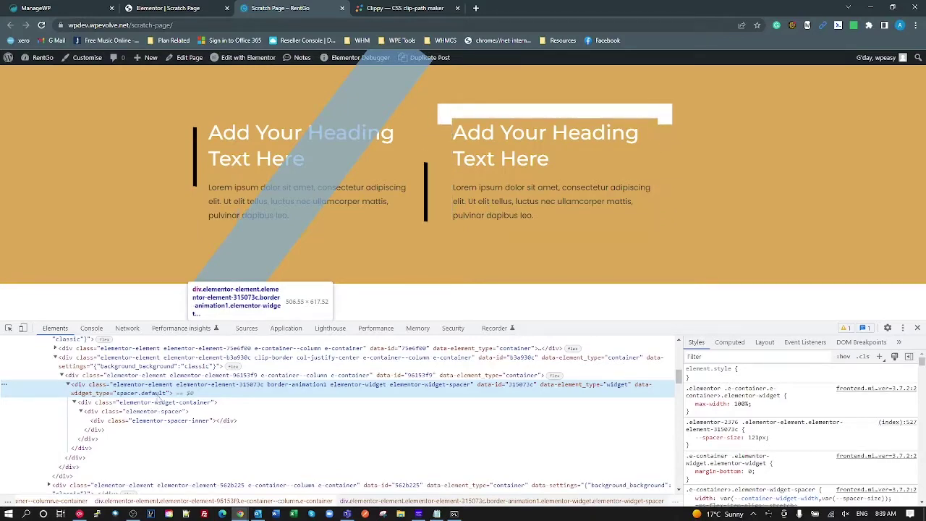
pyautogui.click(180, 404)
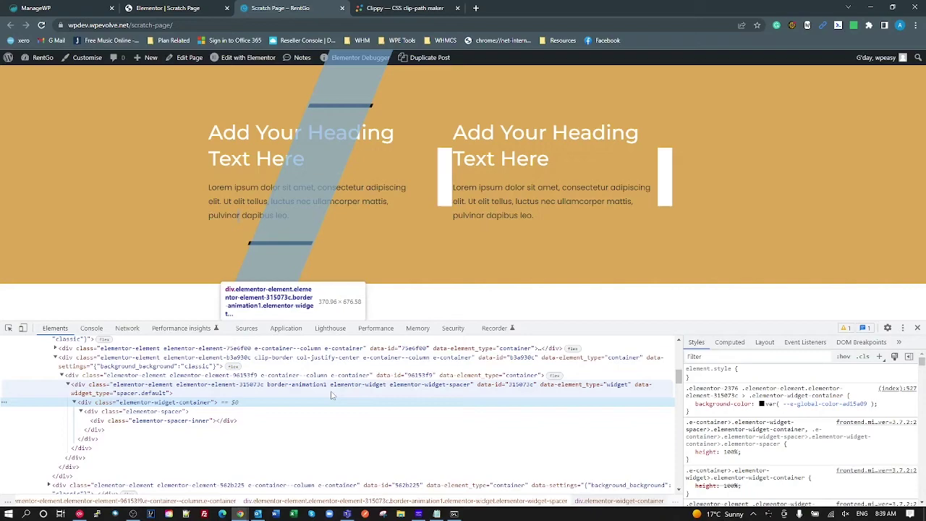
pyautogui.click(304, 388)
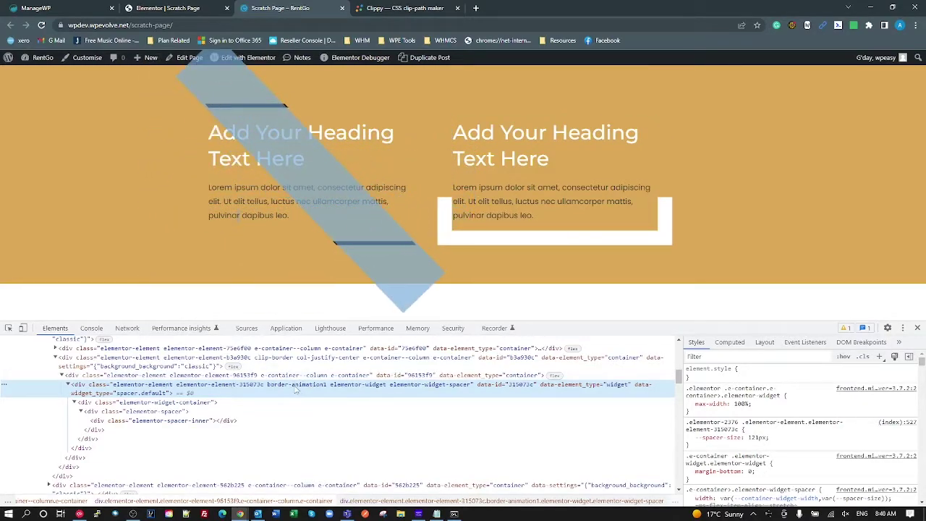
pyautogui.click(304, 360)
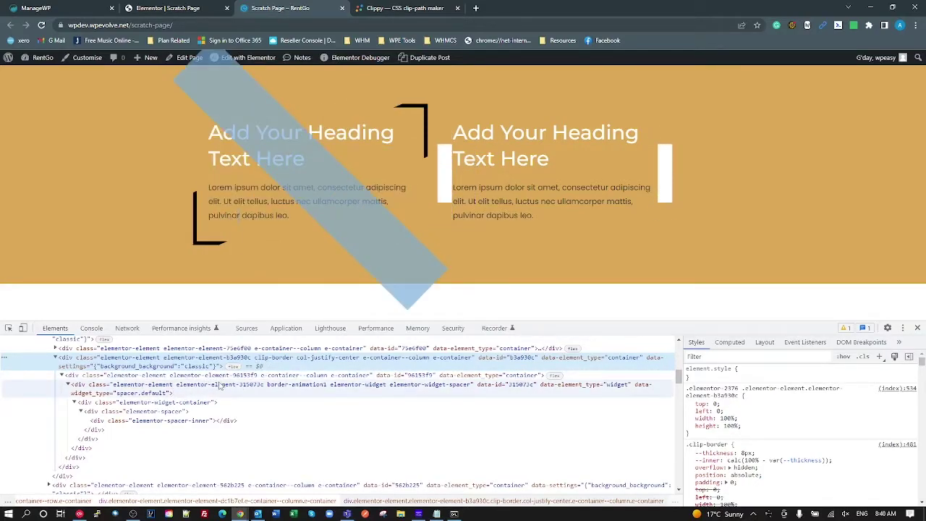
pyautogui.click(277, 385)
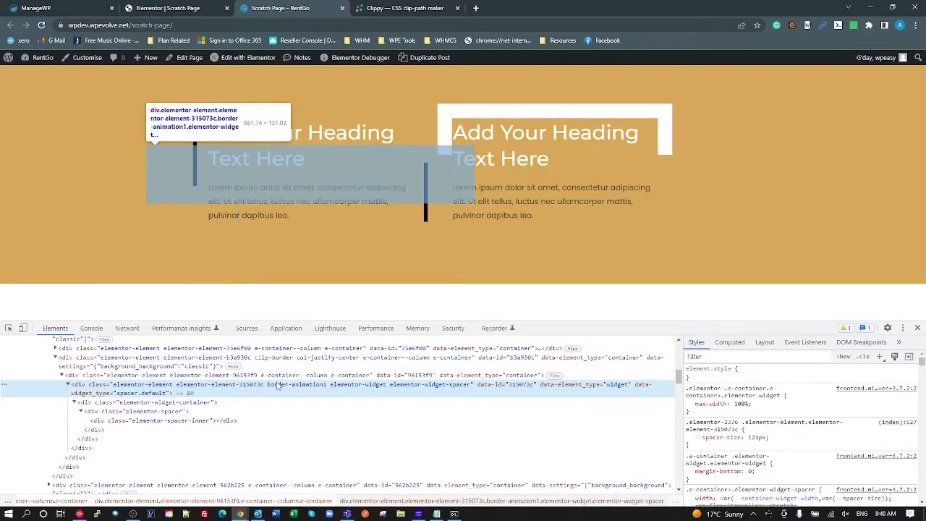
pyautogui.click(178, 404)
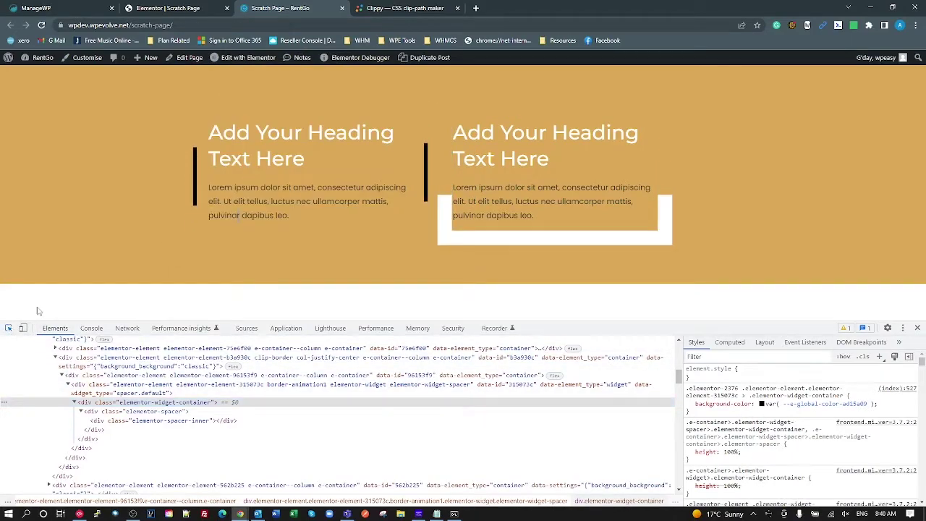
# Step: Inspect the right box's animated border, examining its clip-border container with the --thickness override, its widget container and the border-animation2 spacer
pyautogui.hotkey('ctrl', 'shift', 'c')
pyautogui.click(608, 235)
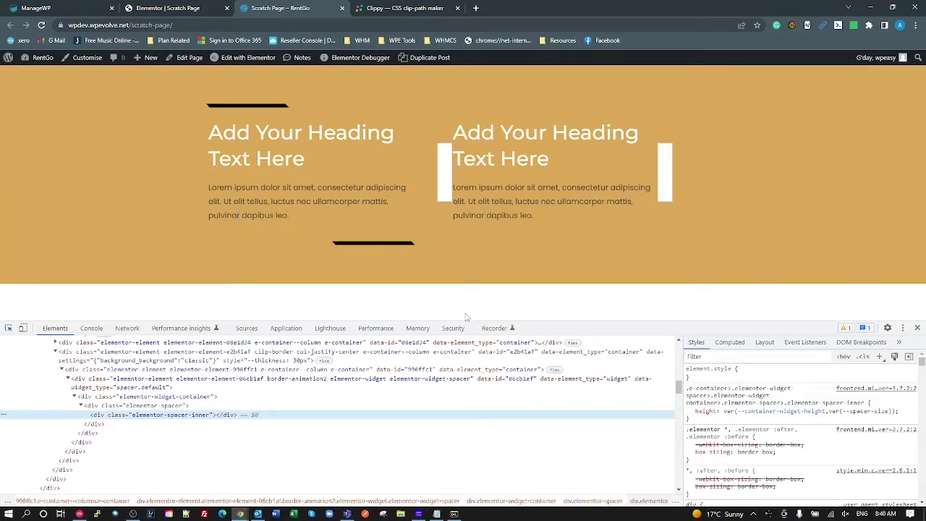
pyautogui.press('Up')
pyautogui.press('Up')
pyautogui.press('Up')
pyautogui.press('Up')
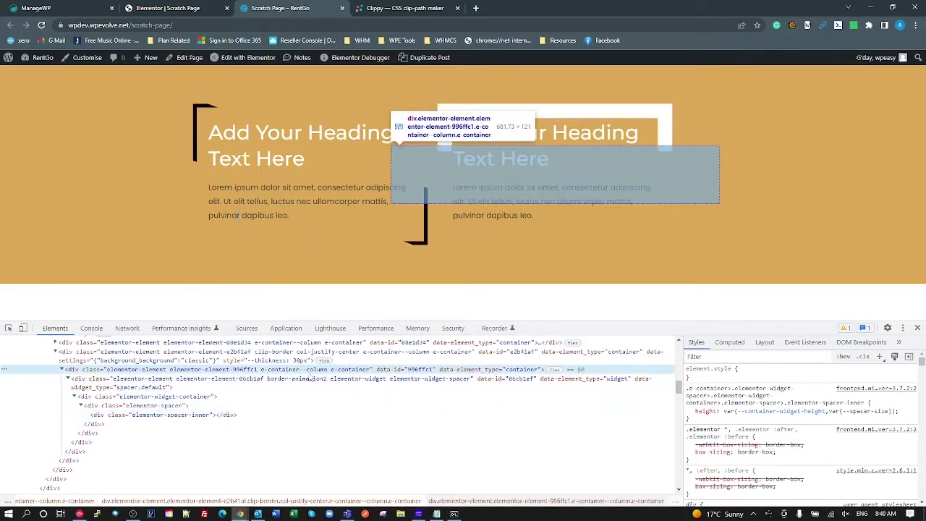
pyautogui.click(288, 354)
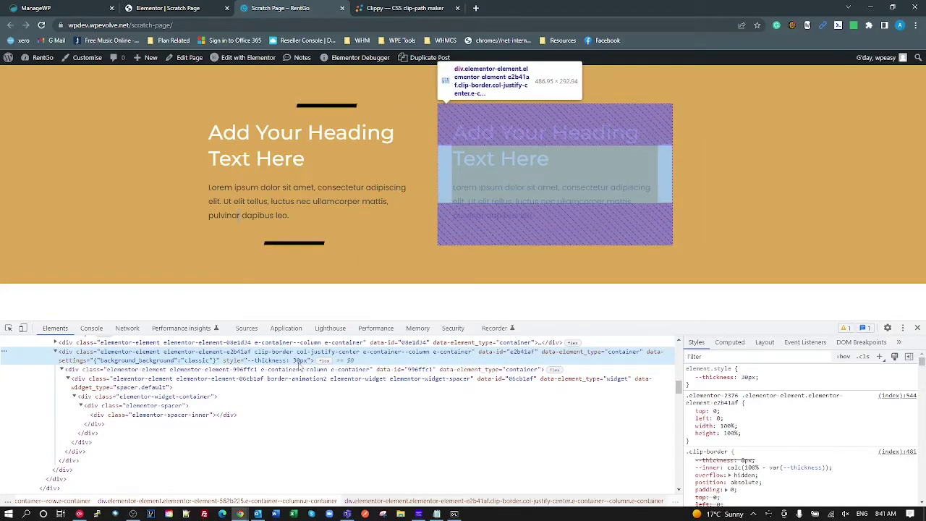
pyautogui.click(177, 397)
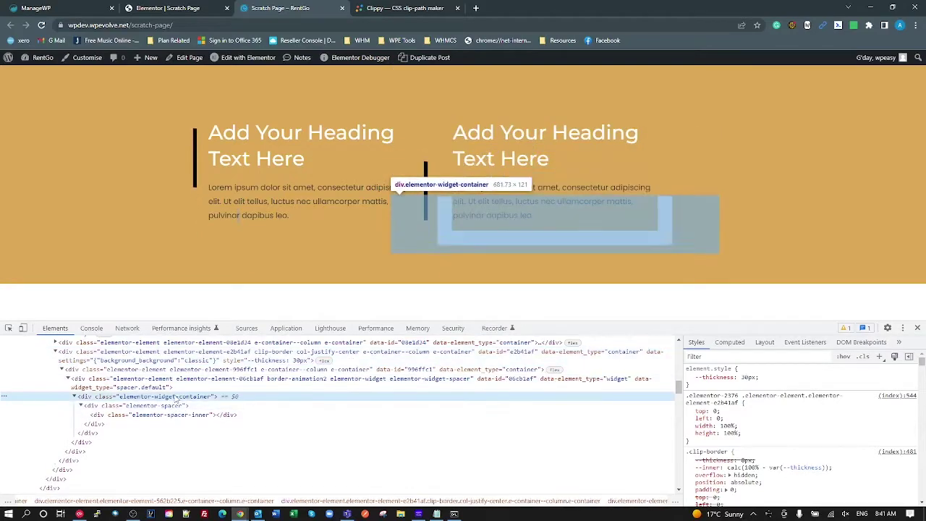
pyautogui.click(265, 386)
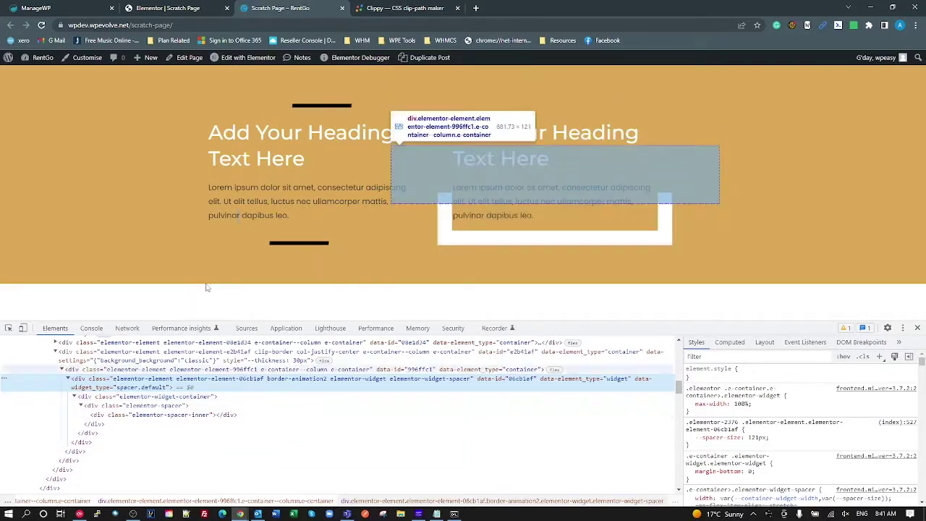
# Step: Preview a light green background-color on the outer row container in the developer tools, and close the tools
pyautogui.click(9, 328)
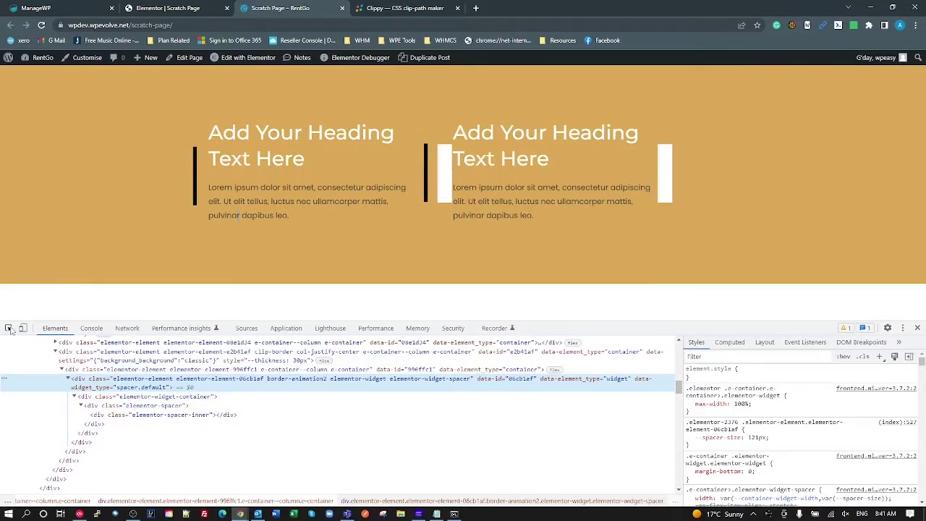
pyautogui.click(37, 175)
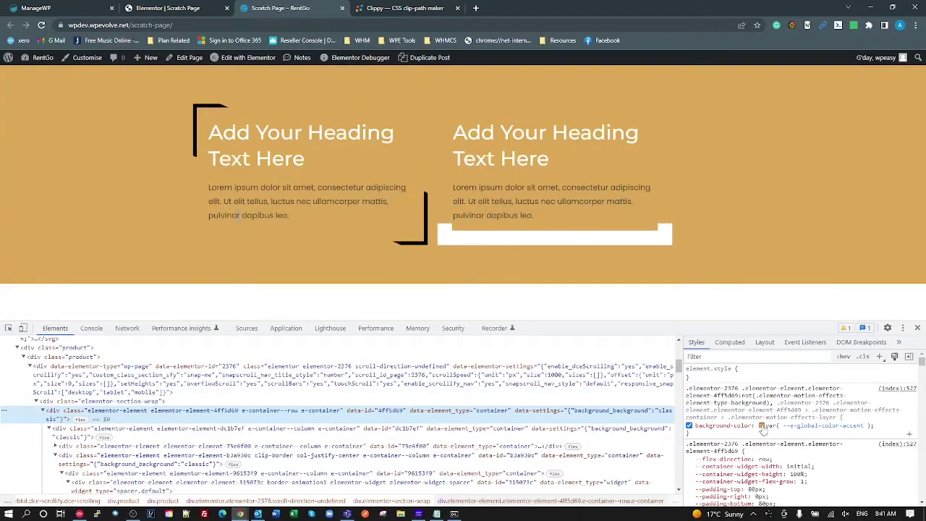
pyautogui.click(762, 425)
pyautogui.moveTo(877, 402); pyautogui.dragTo(850, 403)
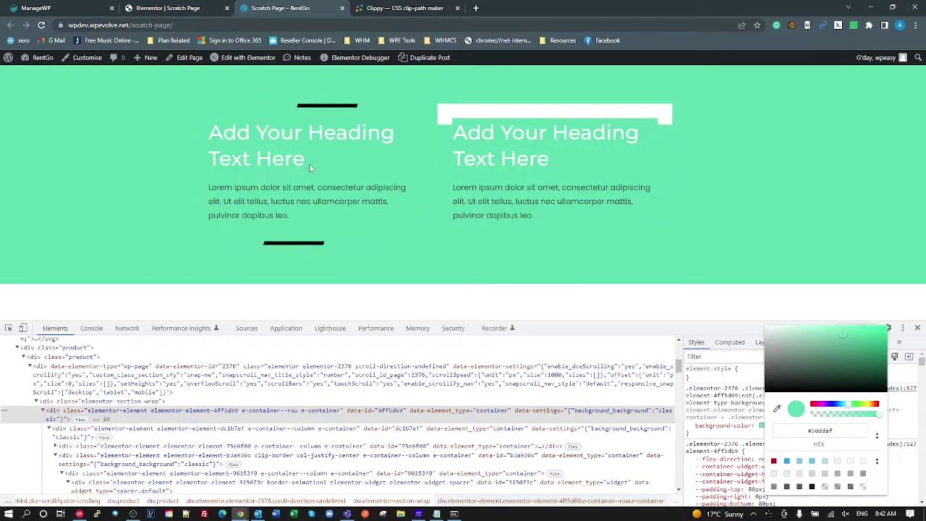
pyautogui.click(853, 404)
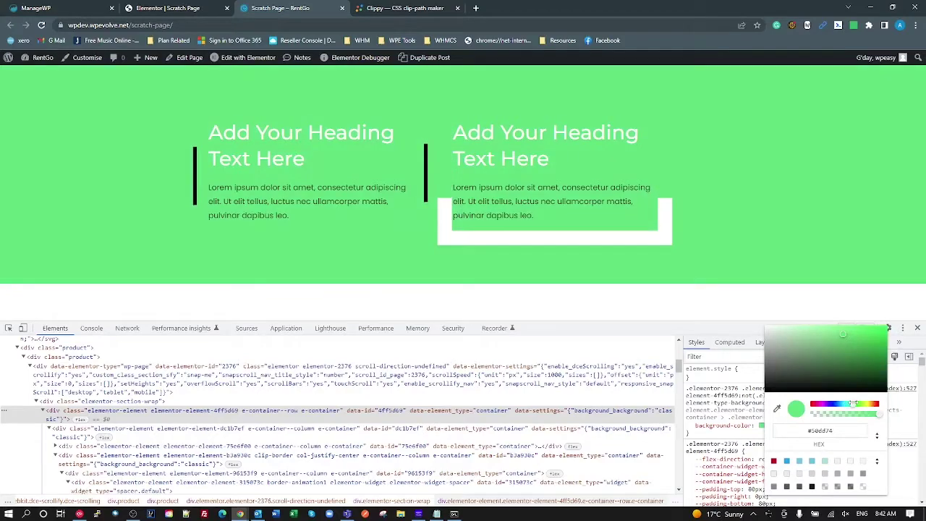
pyautogui.click(845, 410)
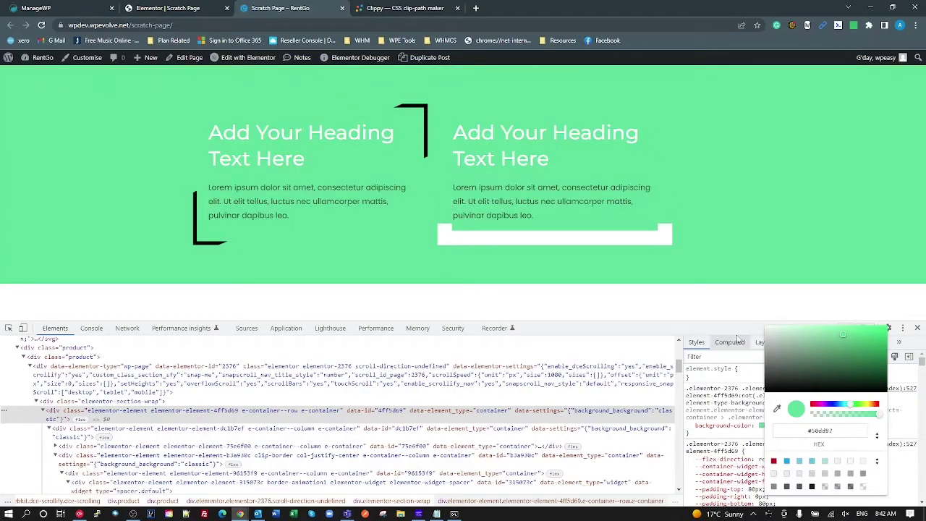
pyautogui.click(916, 328)
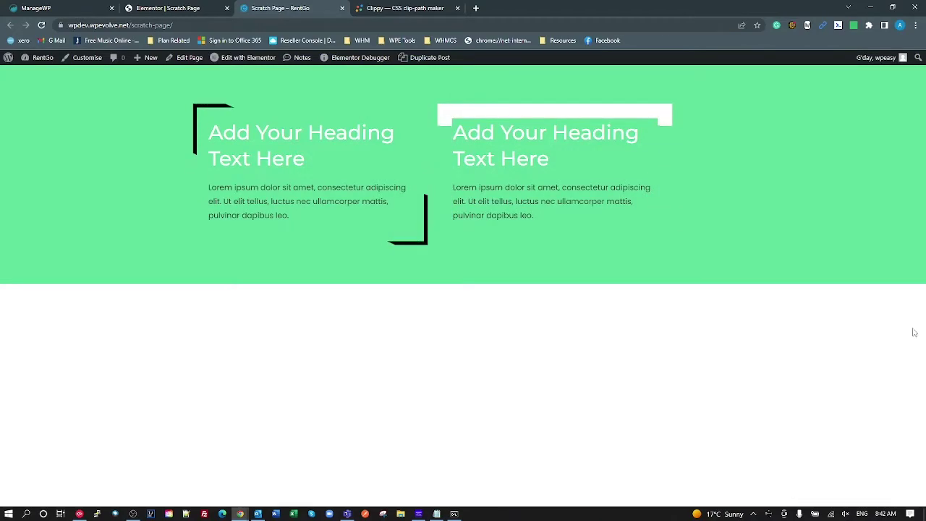
# Step: Switch to the Elementor editor of the Scratch Page, move the Navigator higher over the canvas, and collapse the Right Container
pyautogui.click(185, 10)
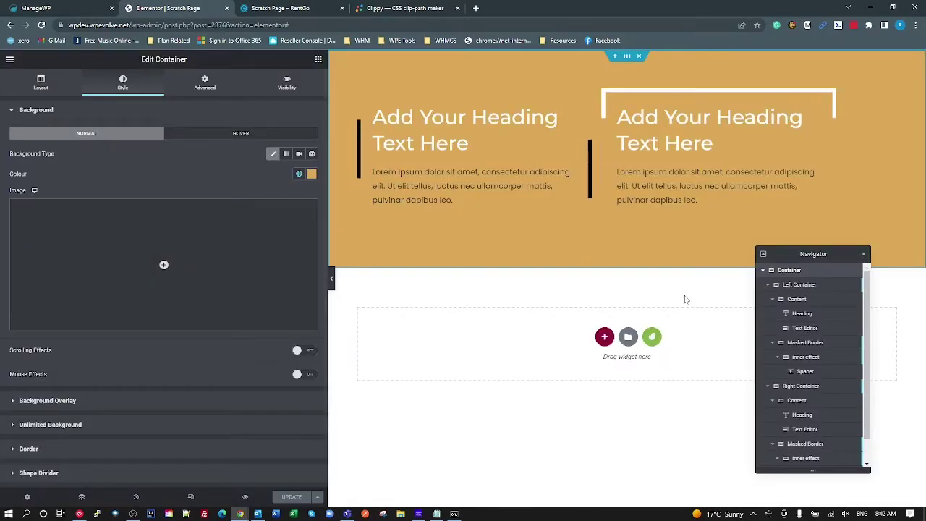
pyautogui.moveTo(816, 253); pyautogui.dragTo(723, 177)
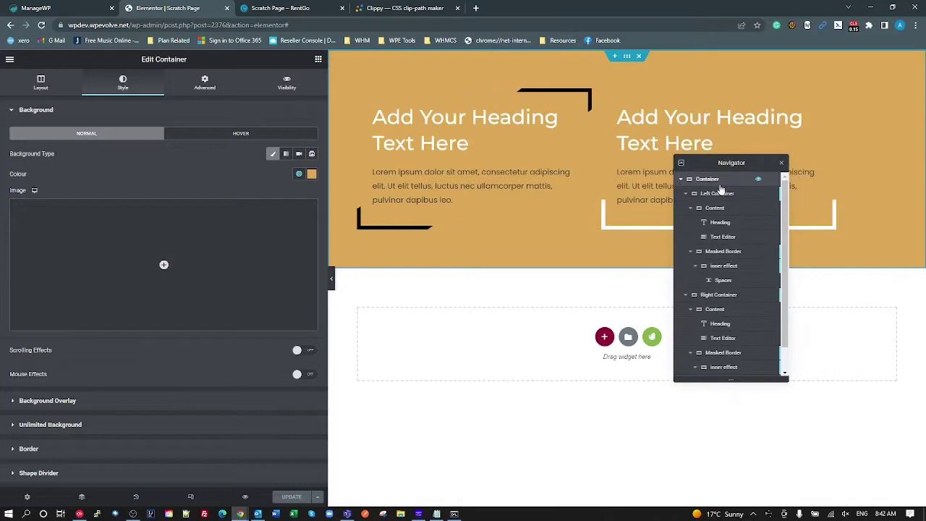
pyautogui.click(686, 295)
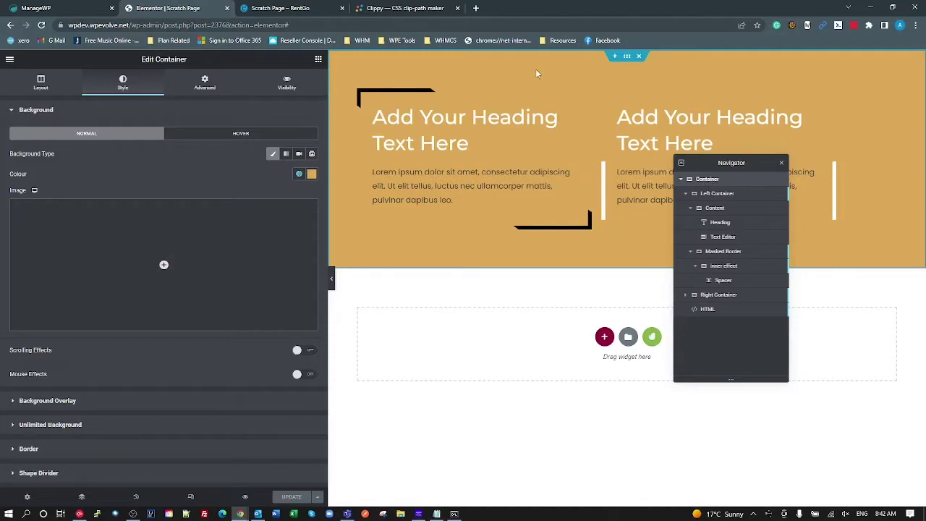
# Step: Review the settings of the Left Container, its Content container, and the heading and text editor inside it
pyautogui.click(716, 194)
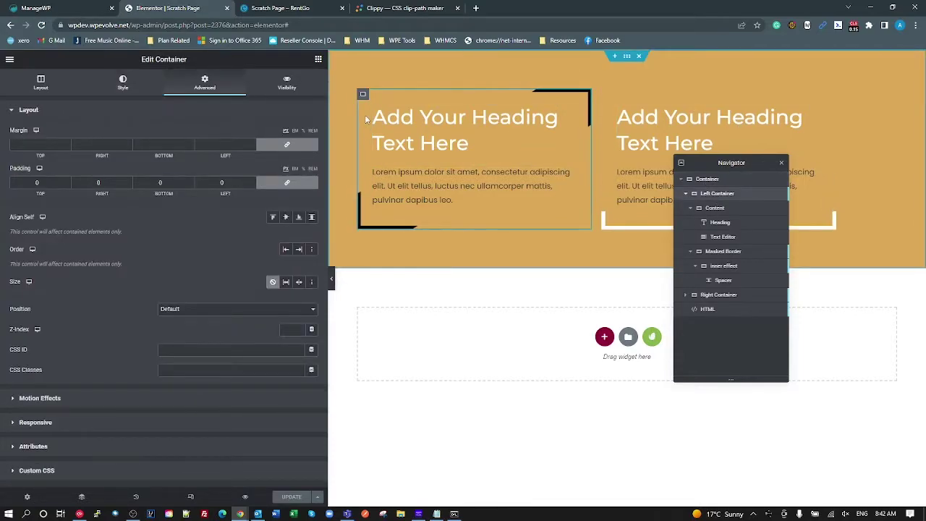
pyautogui.click(716, 208)
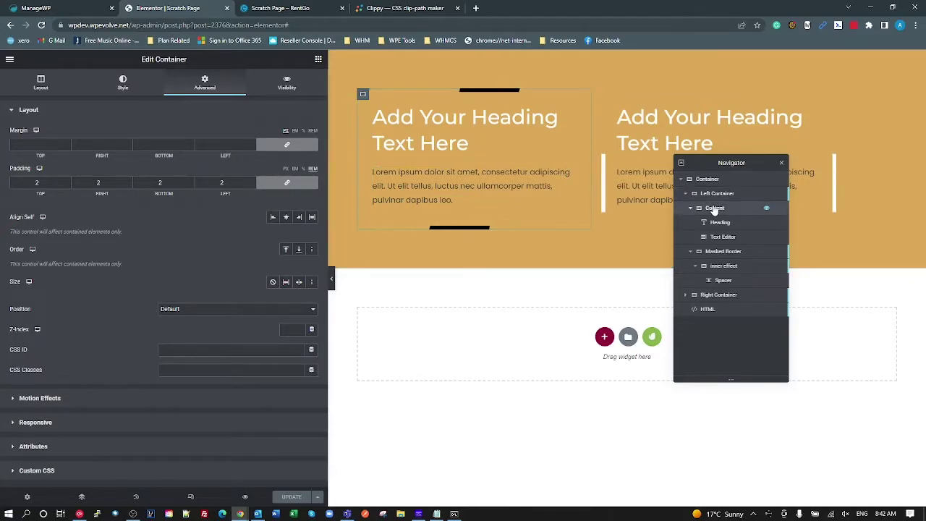
pyautogui.click(478, 125)
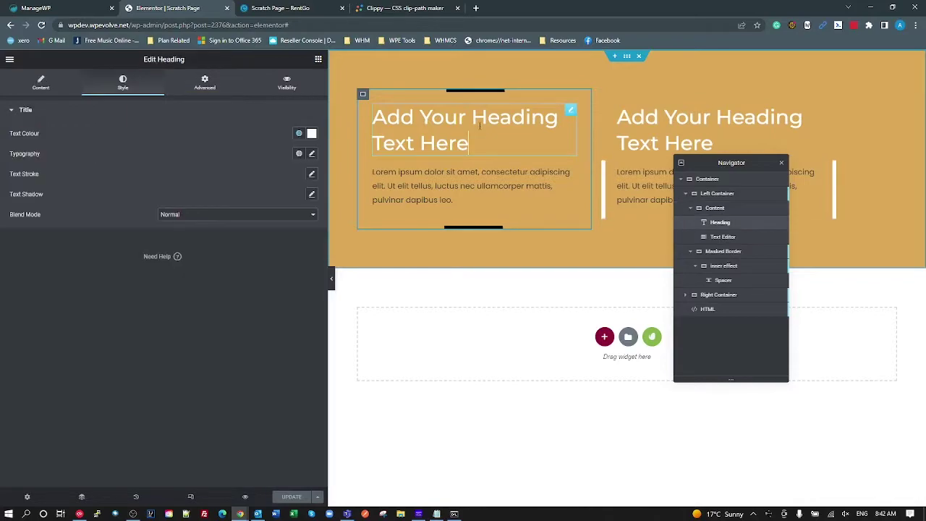
pyautogui.click(471, 190)
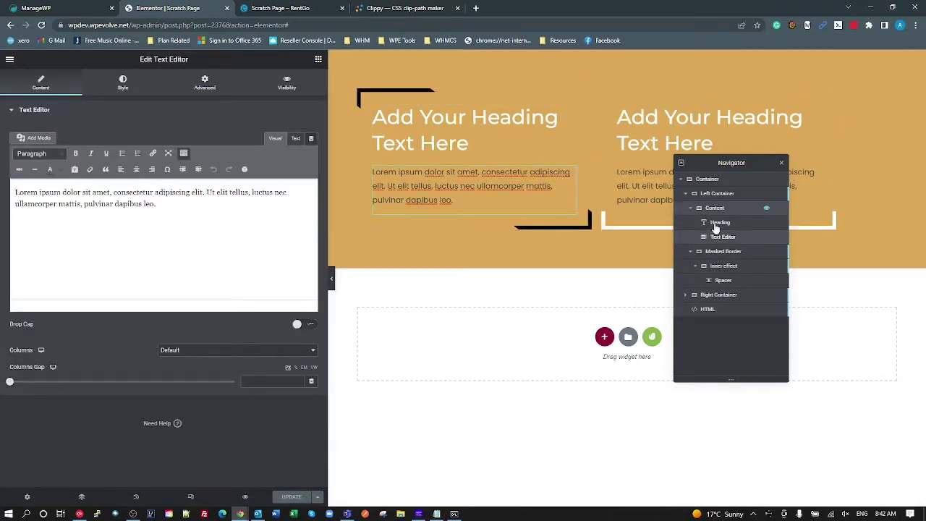
# Step: Examine the CSS classes of the left Masked Border container, highlighting the clip-border class
pyautogui.click(717, 253)
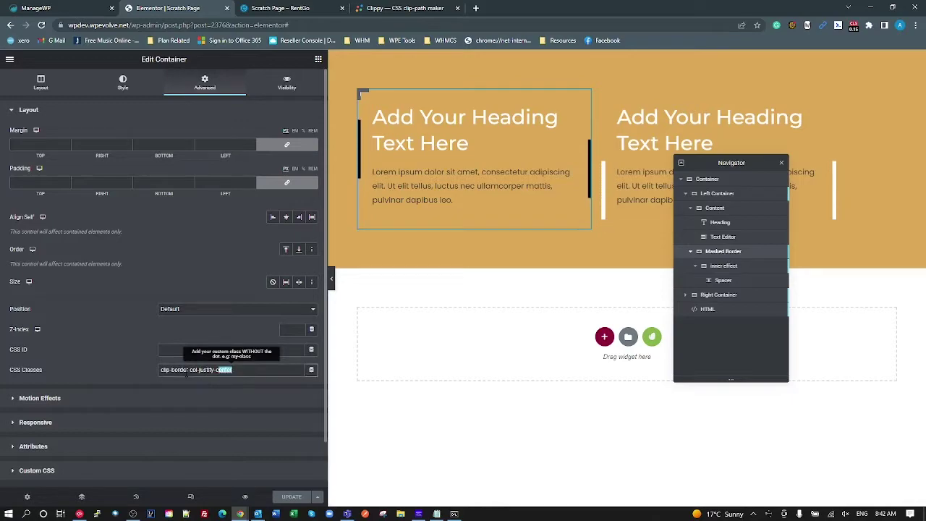
pyautogui.tripleClick(174, 369)
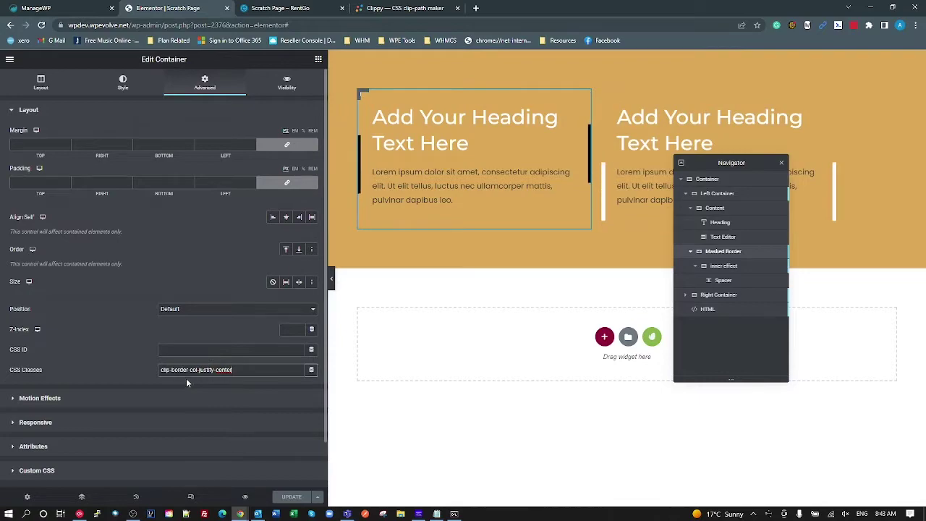
pyautogui.moveTo(160, 370); pyautogui.dragTo(190, 370)
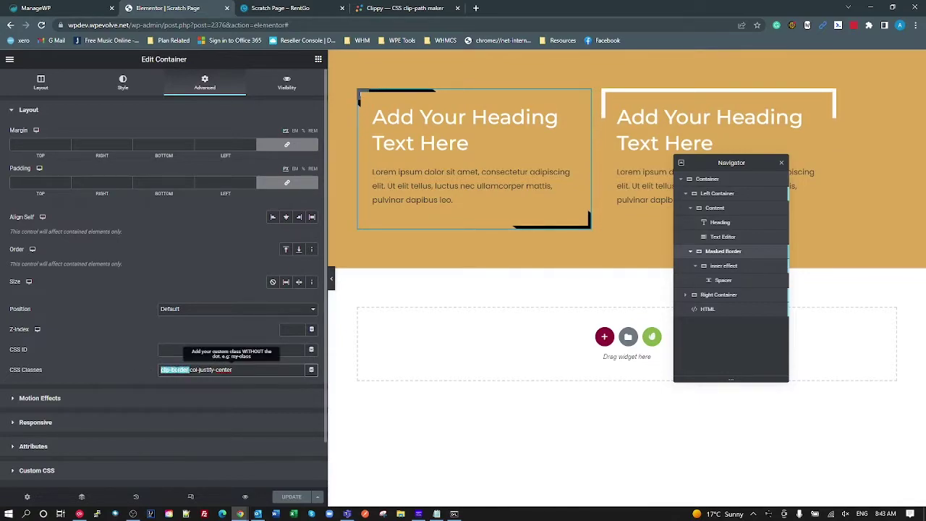
pyautogui.press('End')
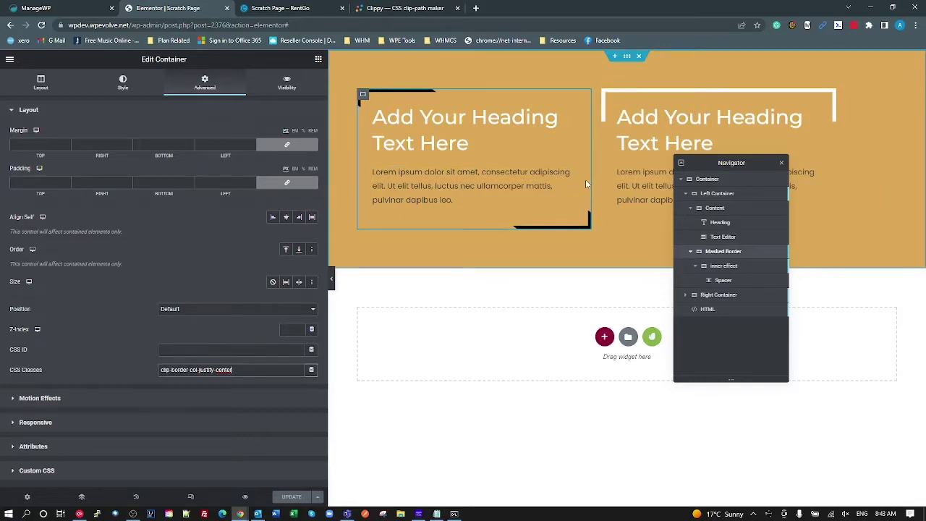
# Step: Check the advanced settings of the Spacer and the inner effect container, and return to the Masked Border container's settings
pyautogui.click(721, 281)
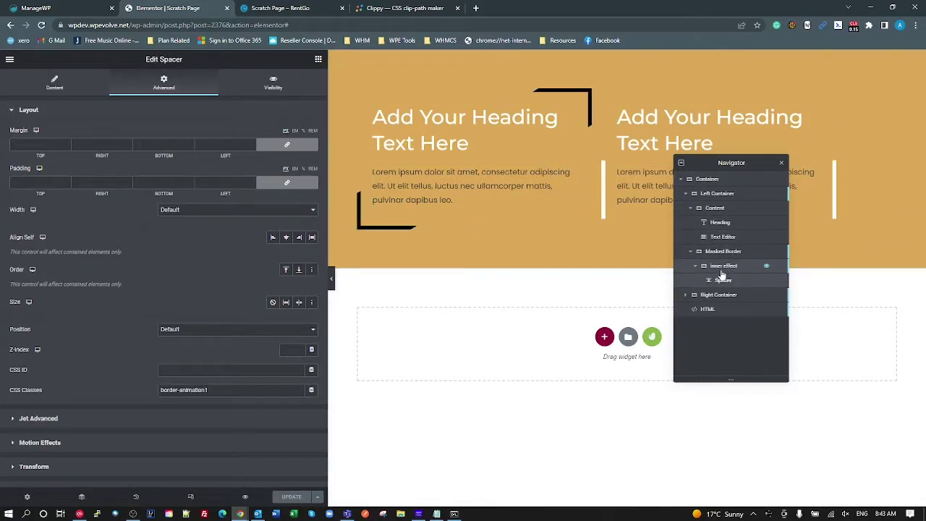
pyautogui.click(720, 267)
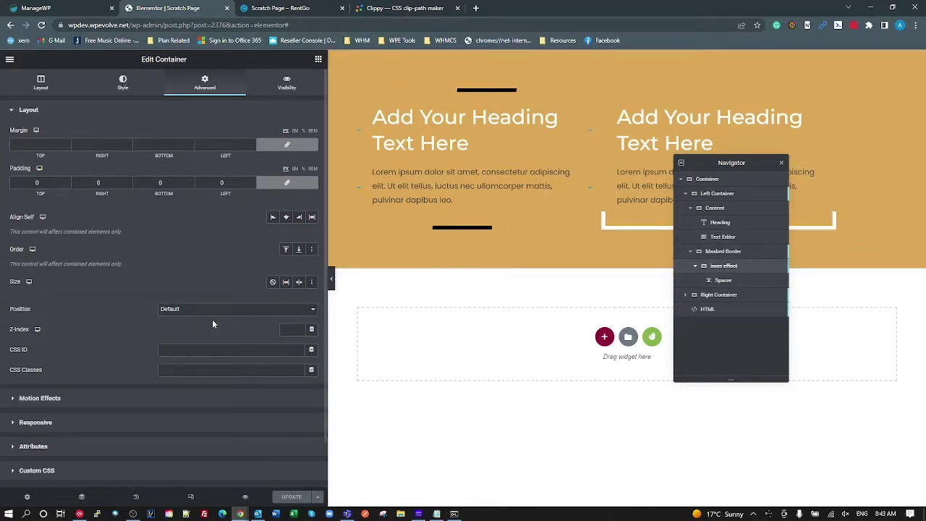
pyautogui.click(690, 254)
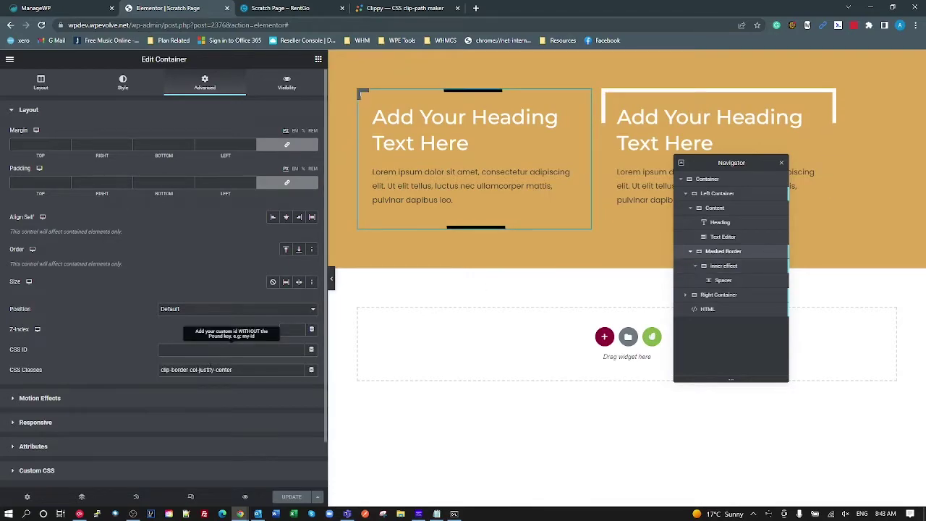
# Step: Highlight the col-justify-center class of the left Masked Border container, and highlight and copy the border-animation1 class of its Spacer
pyautogui.moveTo(233, 370); pyautogui.dragTo(191, 369)
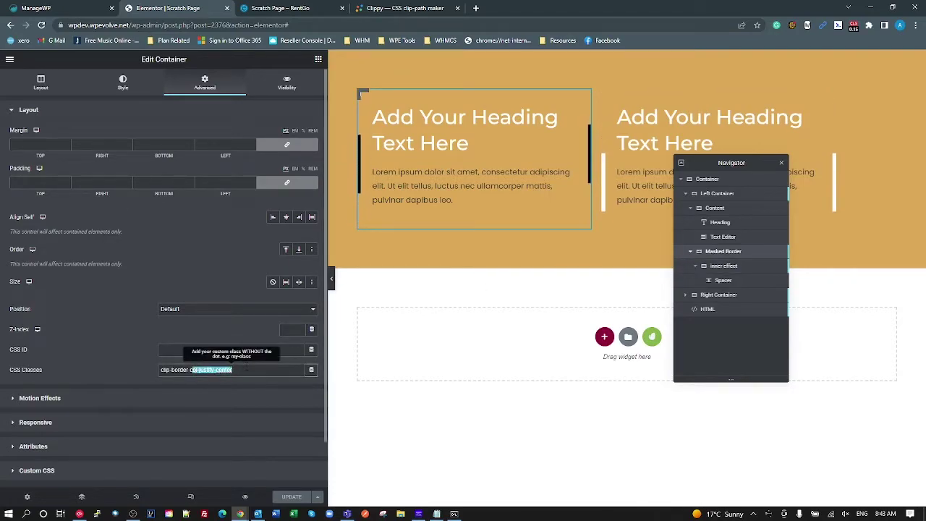
pyautogui.click(246, 370)
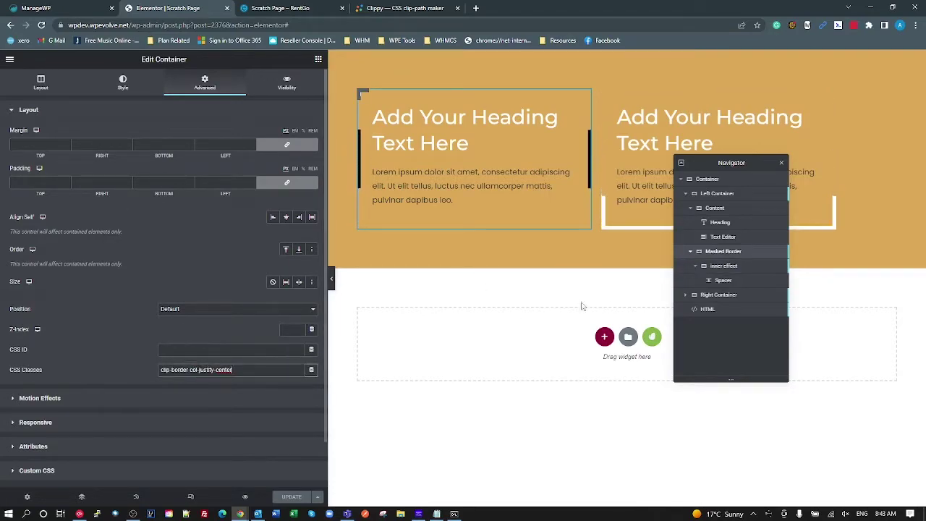
pyautogui.click(724, 281)
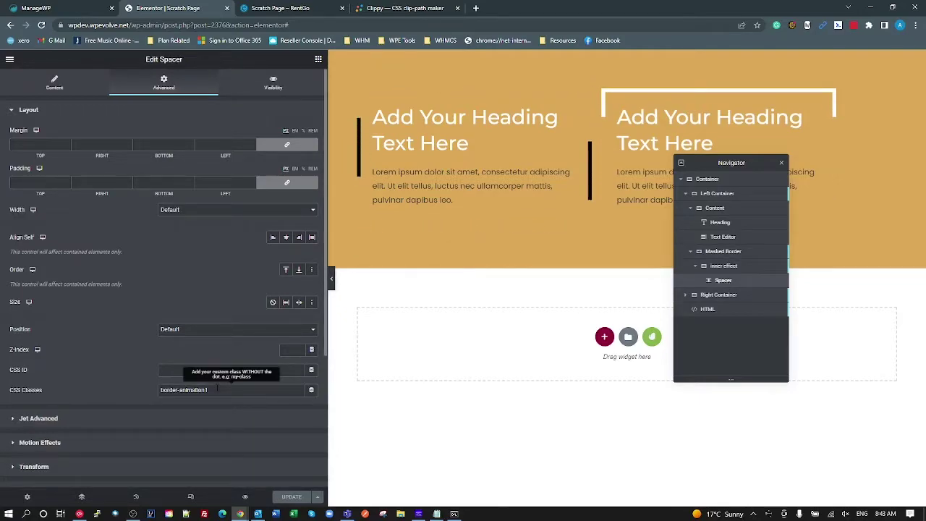
pyautogui.moveTo(217, 389); pyautogui.dragTo(42, 389)
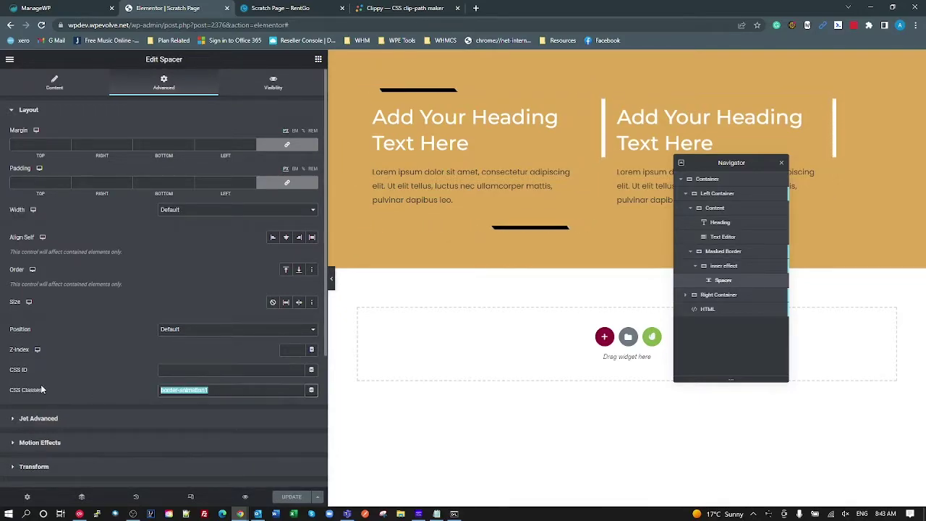
pyautogui.hotkey('ctrl', 'c')
pyautogui.click(215, 391)
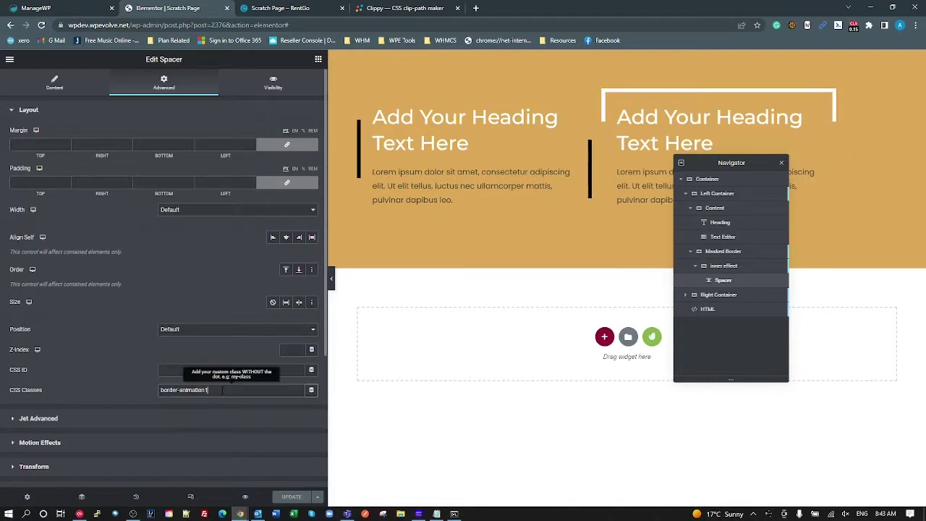
# Step: Increase the space of the left Masked Border's Spacer to 267 px to lengthen the animated border segments
pyautogui.click(55, 84)
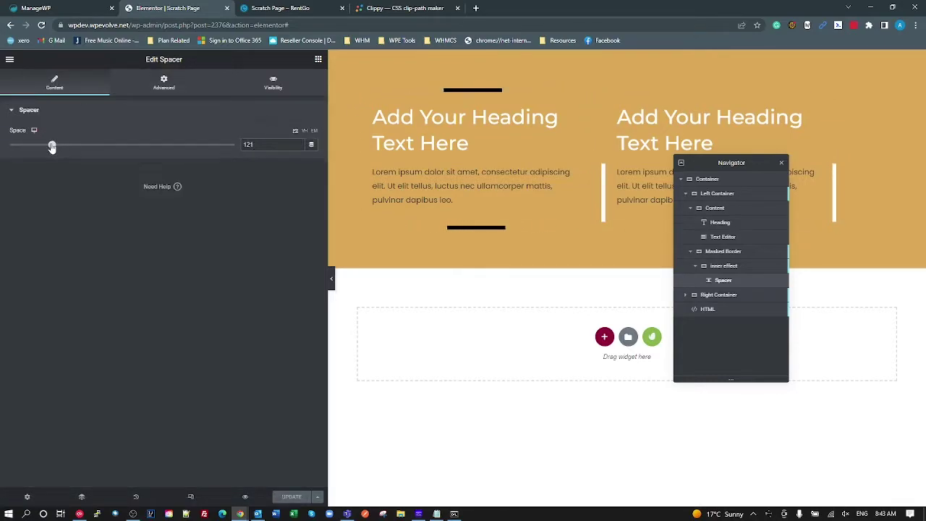
pyautogui.moveTo(54, 146); pyautogui.dragTo(84, 161)
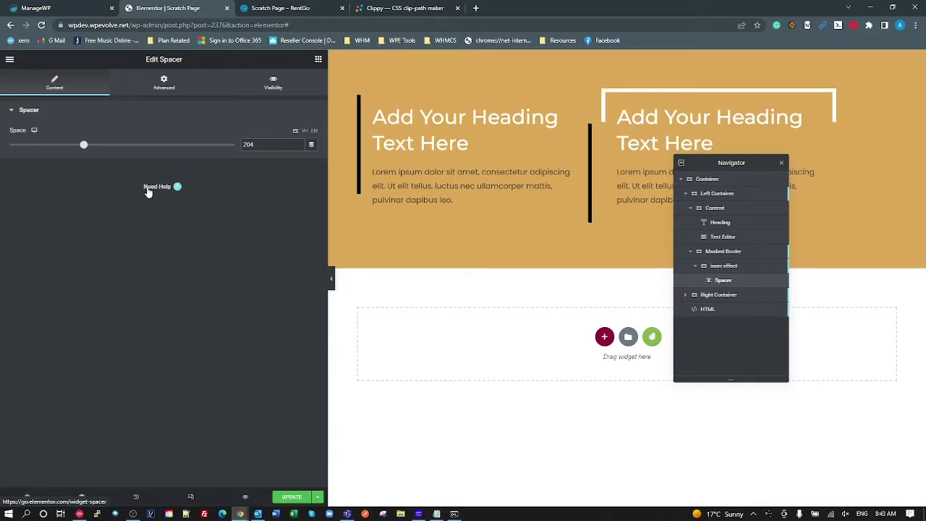
pyautogui.moveTo(84, 144); pyautogui.dragTo(88, 145)
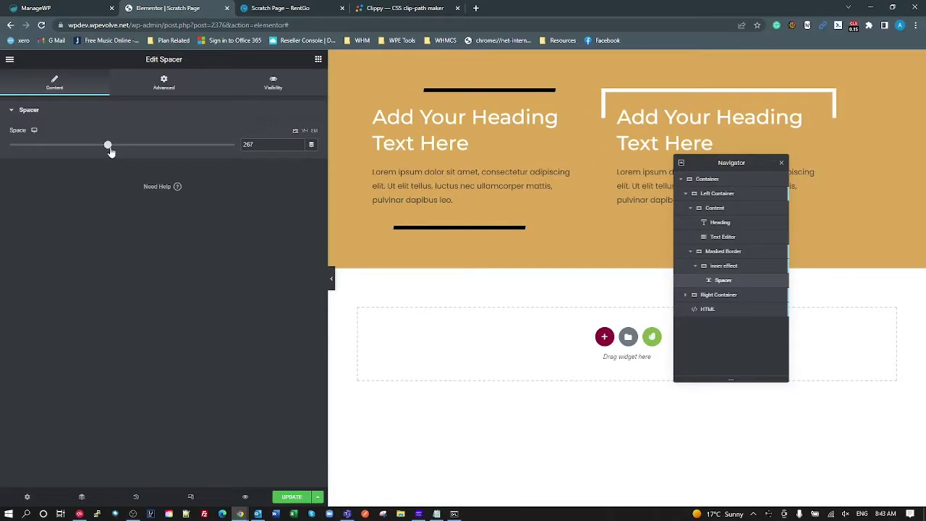
# Step: Change the left Spacer's normal background colour from the global colour to a custom dark red, and collapse the background settings
pyautogui.click(165, 85)
pyautogui.scroll(-2, 121, 394)
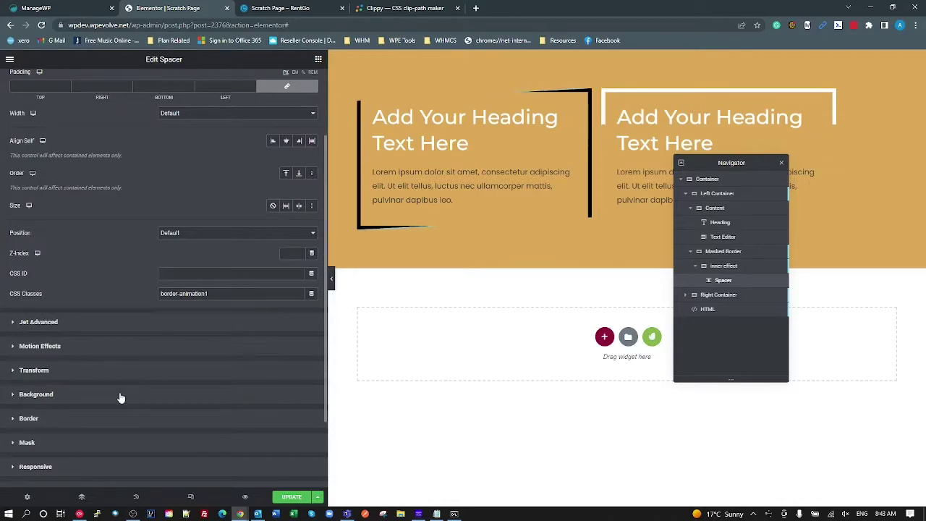
pyautogui.click(194, 393)
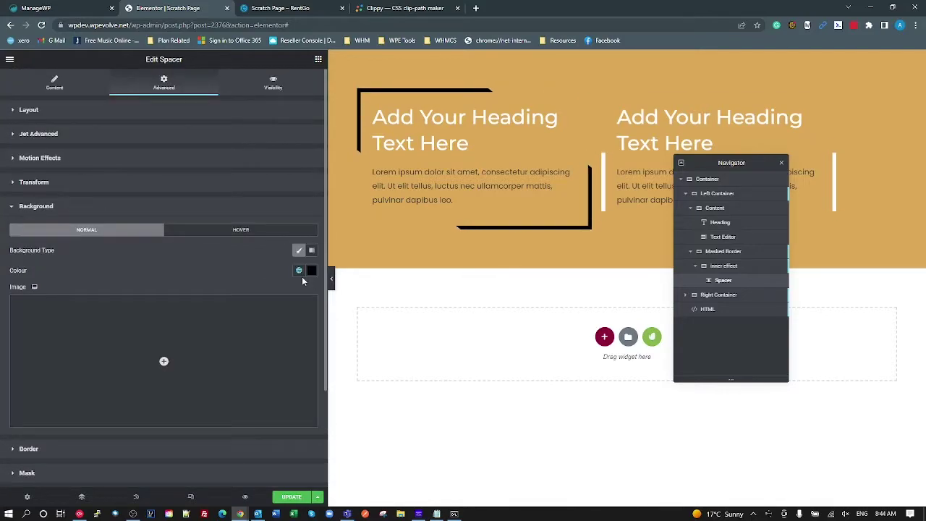
pyautogui.click(298, 270)
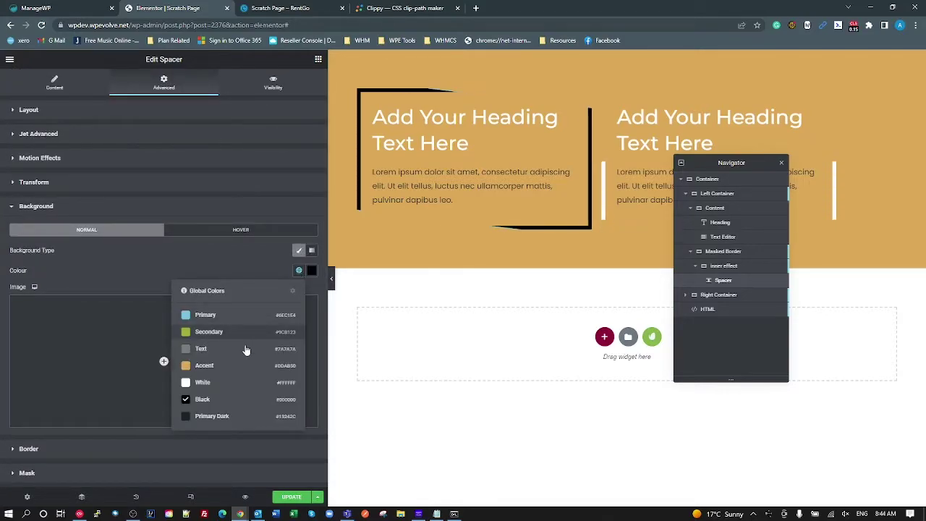
pyautogui.click(311, 270)
pyautogui.click(310, 307)
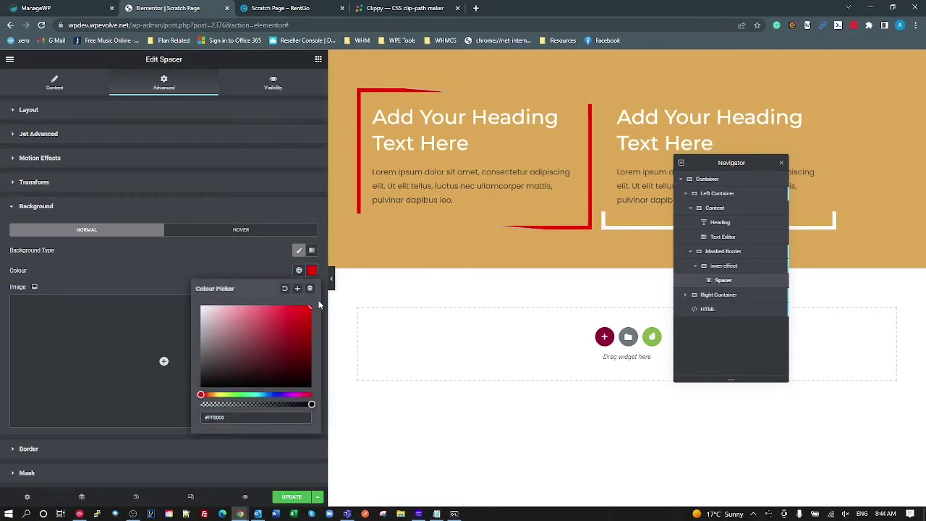
pyautogui.moveTo(300, 330); pyautogui.dragTo(297, 345)
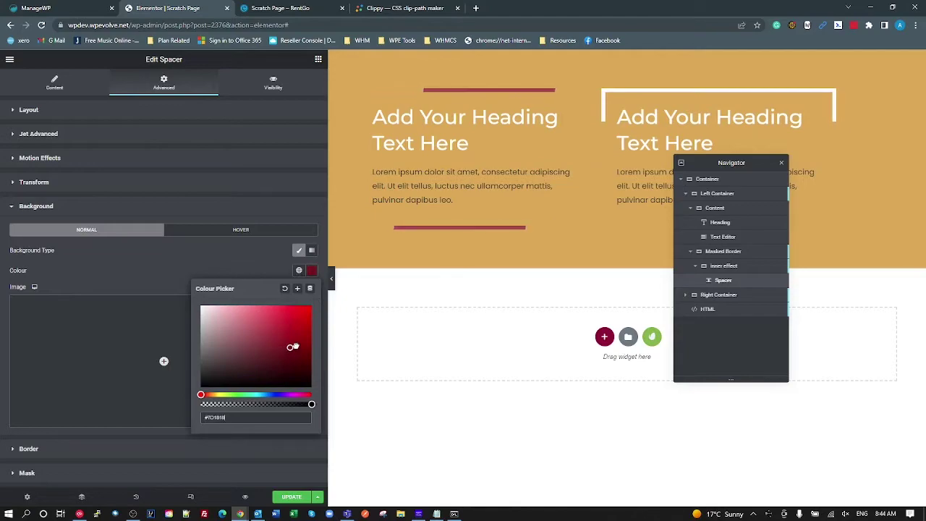
pyautogui.click(160, 272)
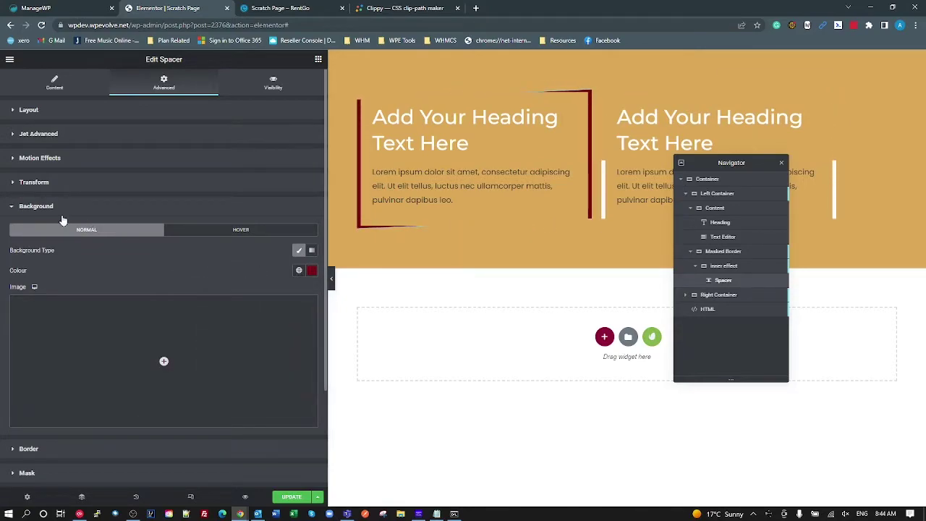
pyautogui.click(33, 206)
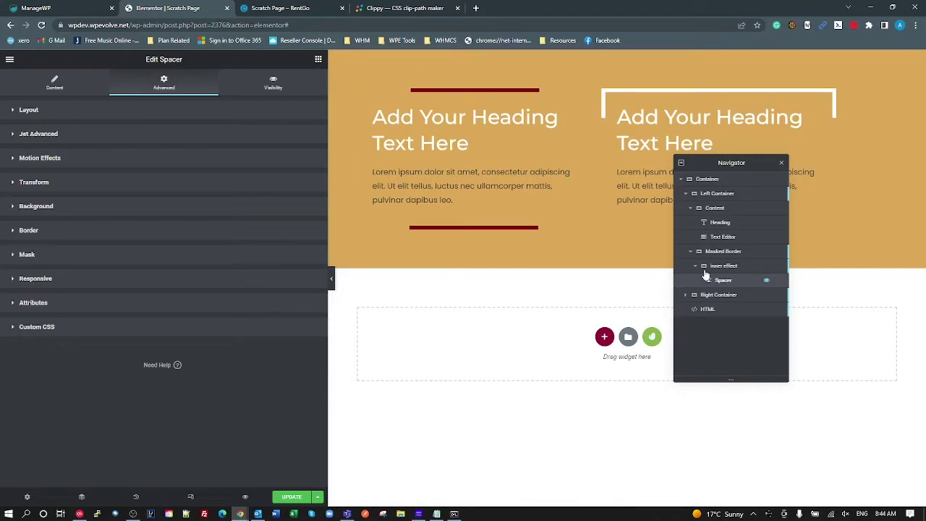
# Step: Review the classes of the left Spacer, its inner effect container and the Masked Border, highlighting border-animation1 and clip-border
pyautogui.click(29, 114)
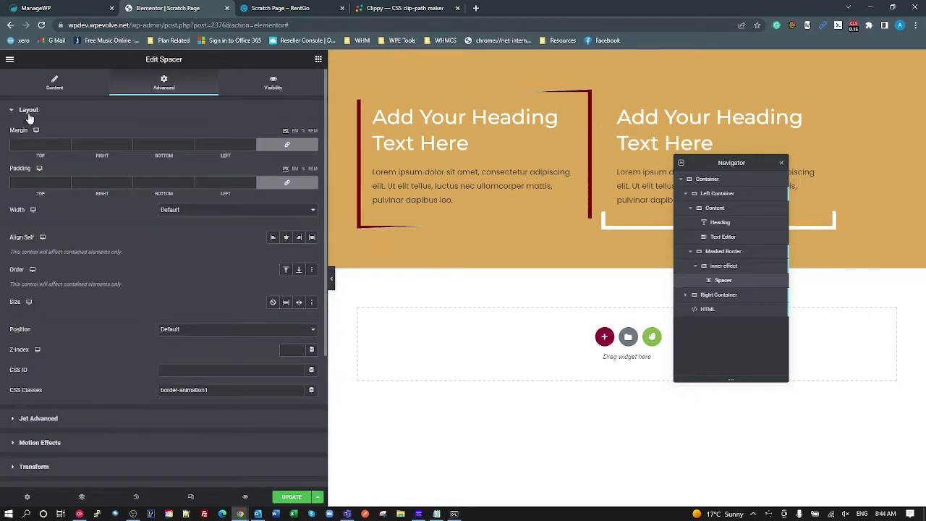
pyautogui.tripleClick(183, 390)
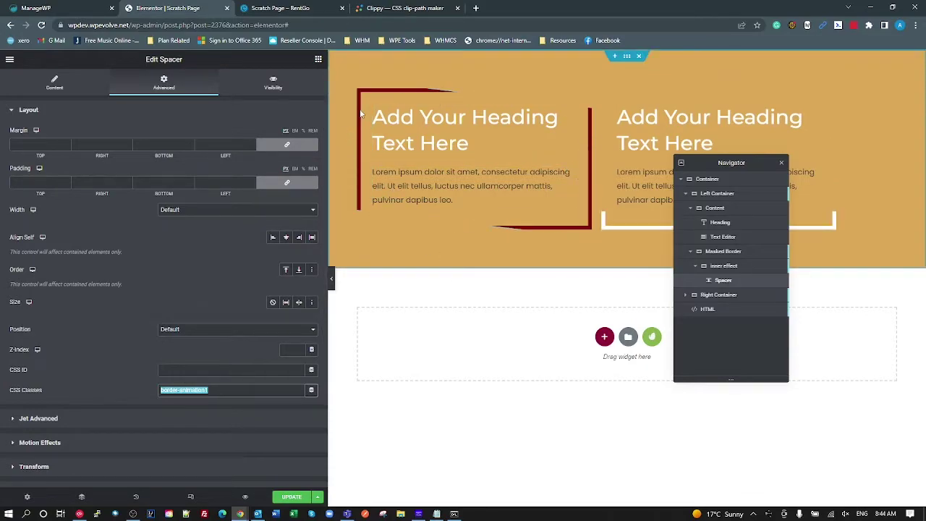
pyautogui.click(723, 267)
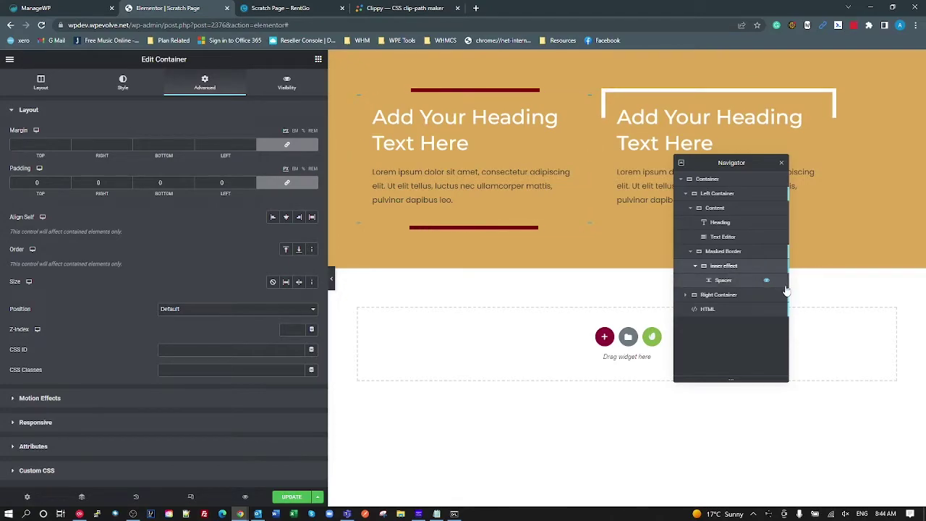
pyautogui.click(727, 254)
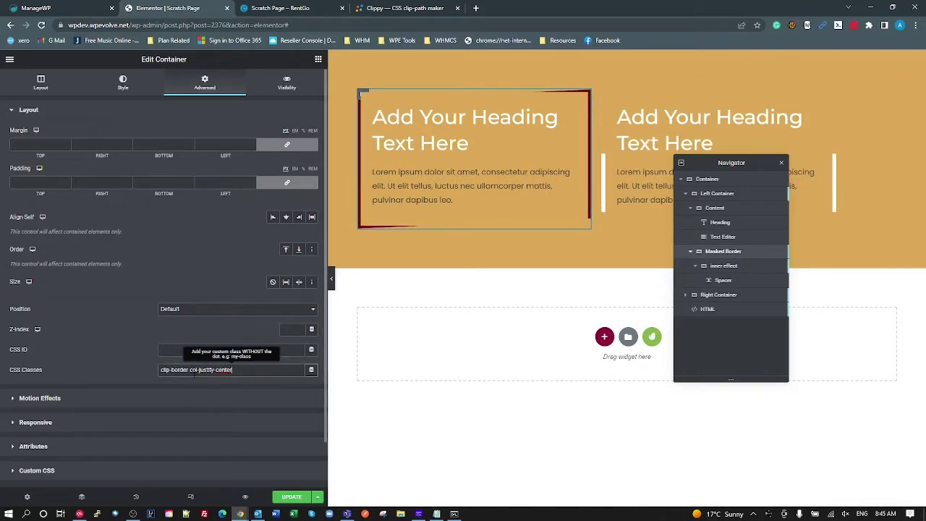
pyautogui.moveTo(188, 369); pyautogui.dragTo(133, 373)
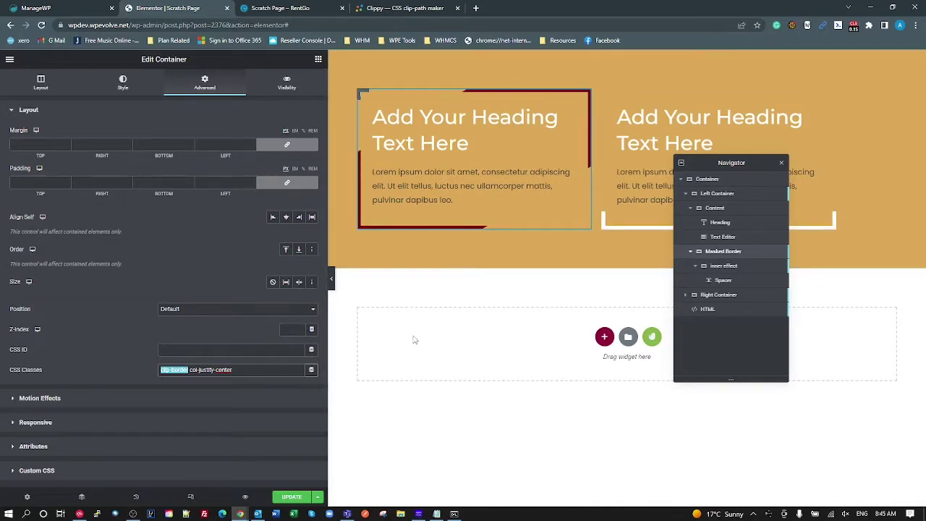
# Step: Expand the Right Container in the Navigator and examine the CSS classes of its Masked Border and Spacer
pyautogui.click(684, 294)
pyautogui.scroll(-1, 730, 329)
pyautogui.scroll(-1, 730, 329)
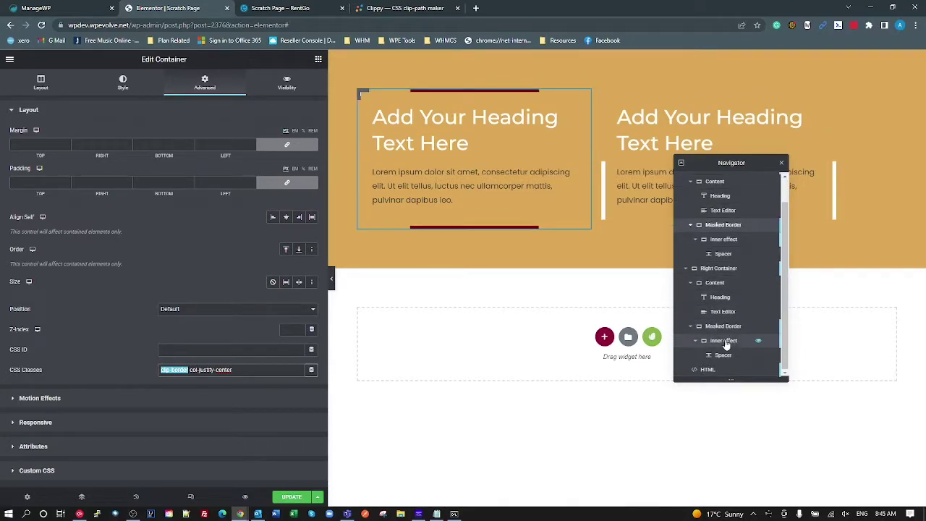
pyautogui.click(720, 327)
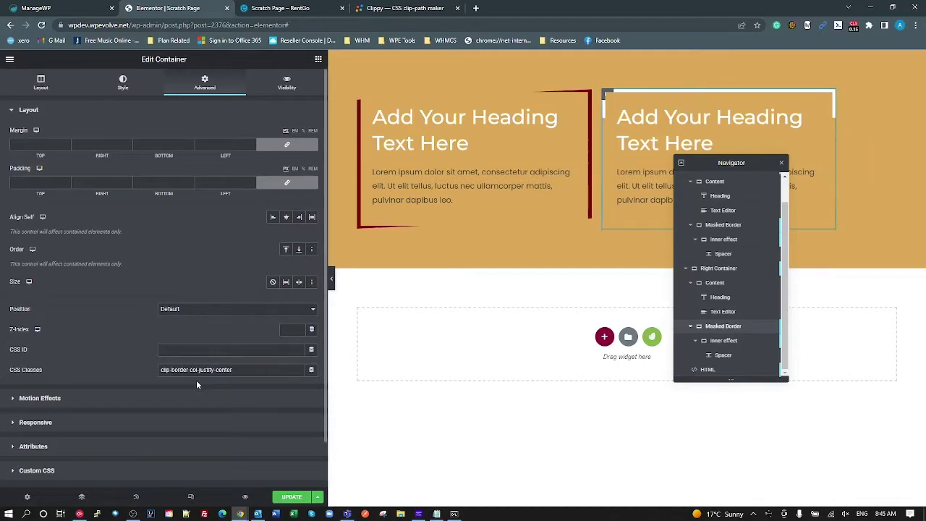
pyautogui.moveTo(242, 370); pyautogui.dragTo(78, 370)
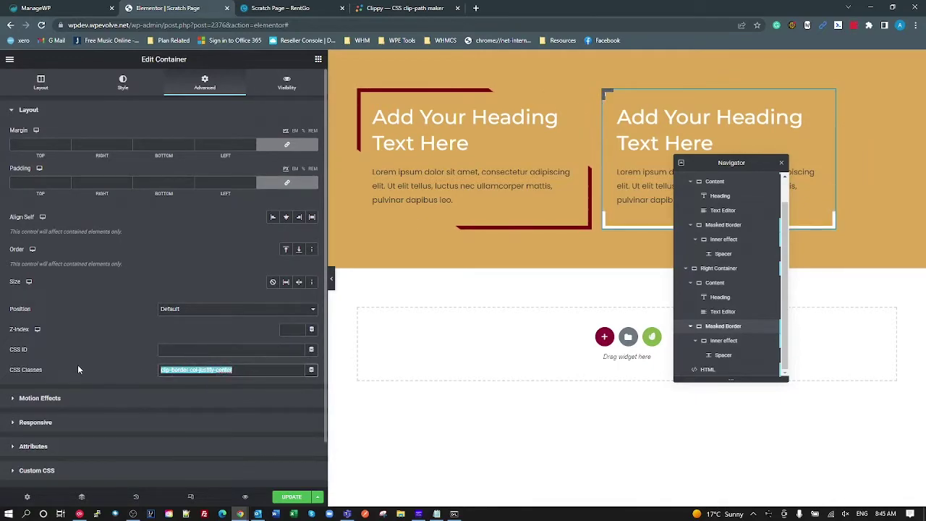
pyautogui.click(722, 356)
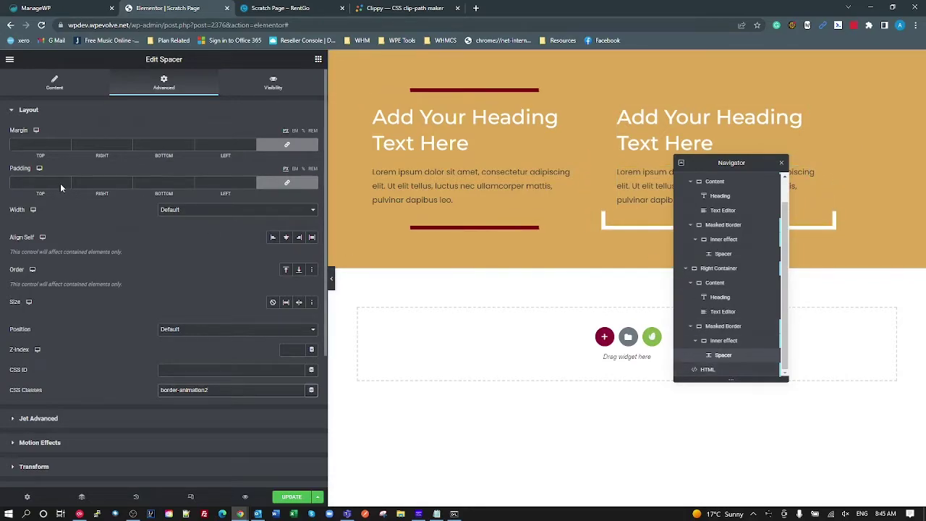
# Step: Check the right inner effect container's layout, and set the space of the Spacer inside it to 146 px
pyautogui.click(55, 86)
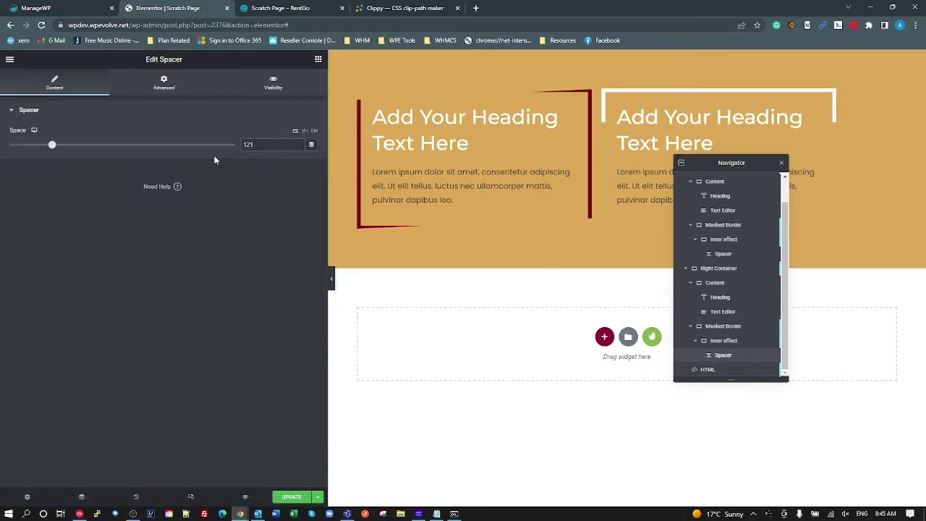
pyautogui.click(723, 340)
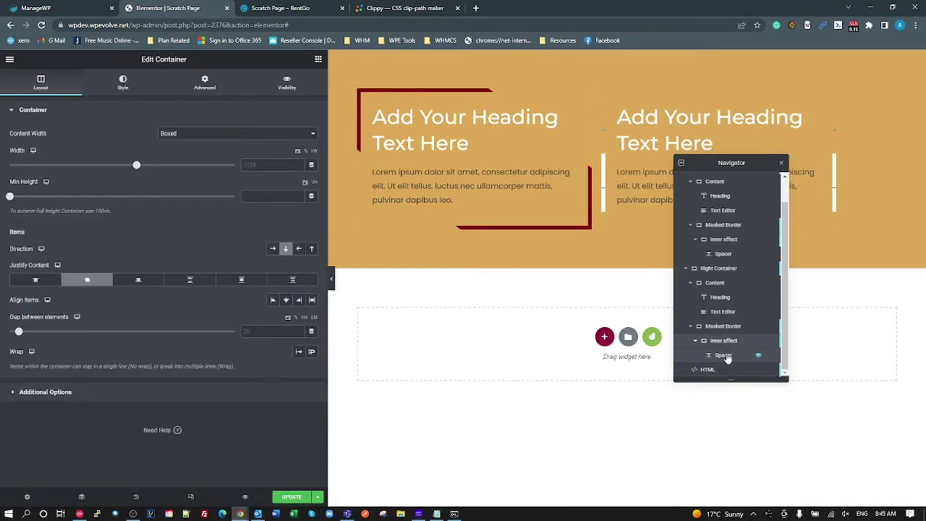
pyautogui.click(723, 354)
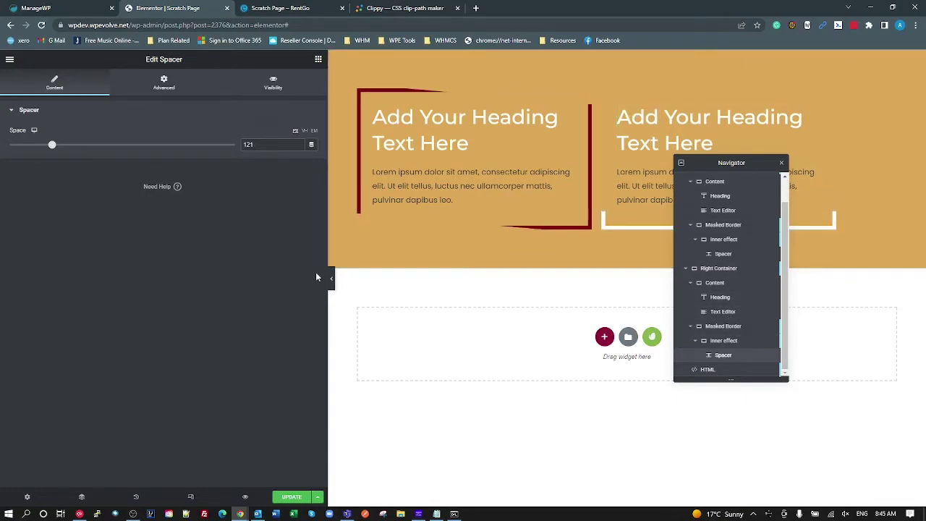
pyautogui.moveTo(52, 145); pyautogui.dragTo(16, 156)
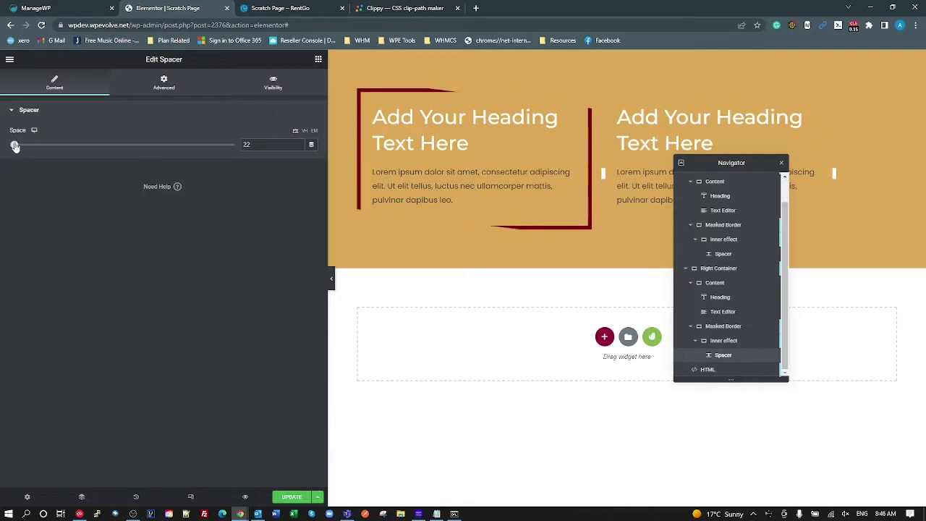
pyautogui.moveTo(36, 150); pyautogui.dragTo(76, 153)
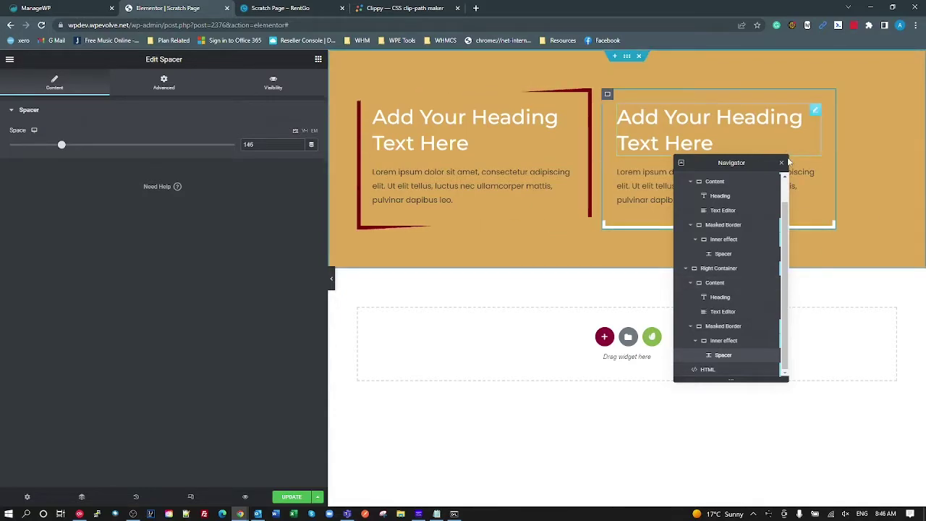
# Step: Check the borders on the live Scratch Page, and return to the editor to highlight the right Masked Border's custom thickness attribute
pyautogui.click(318, 8)
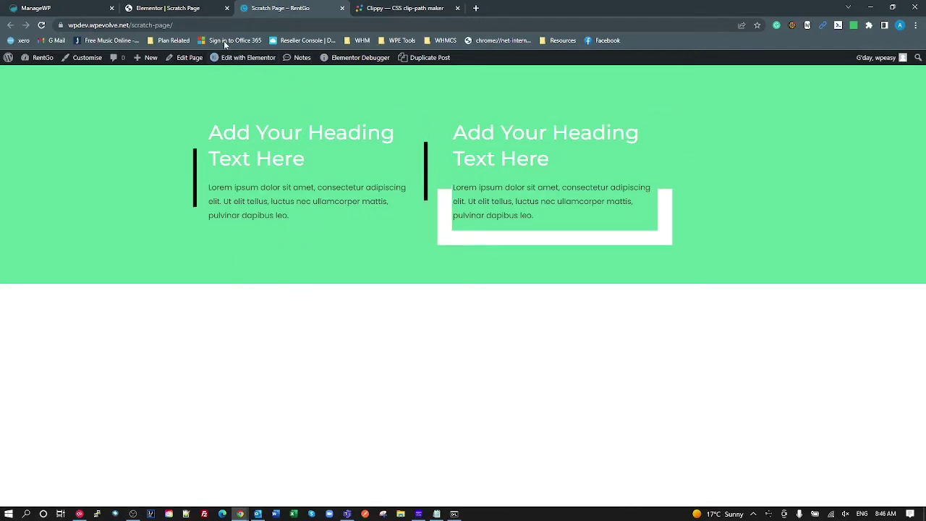
pyautogui.click(185, 8)
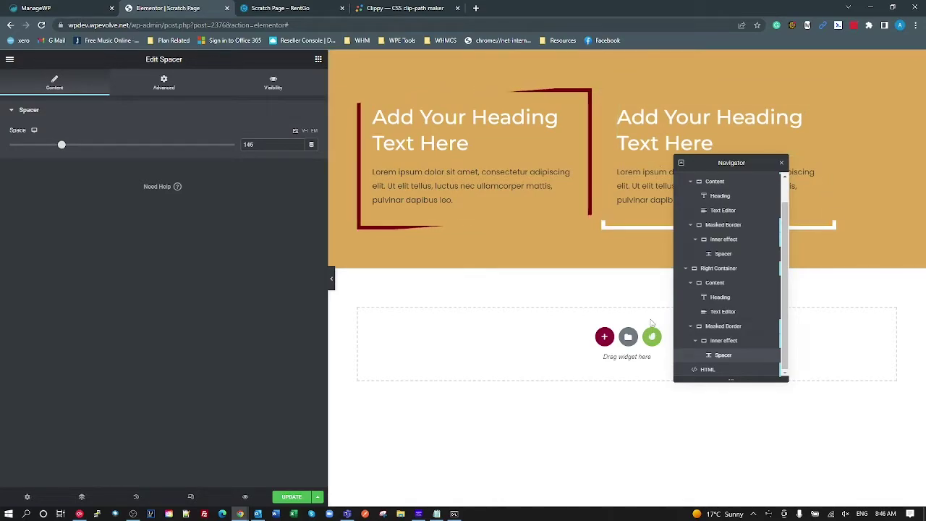
pyautogui.click(723, 325)
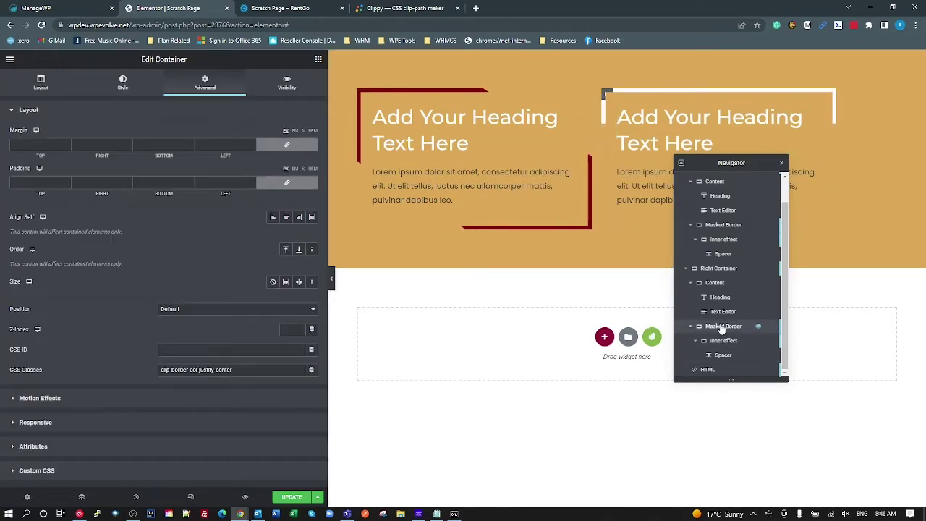
pyautogui.scroll(-1, 227, 411)
pyautogui.click(56, 398)
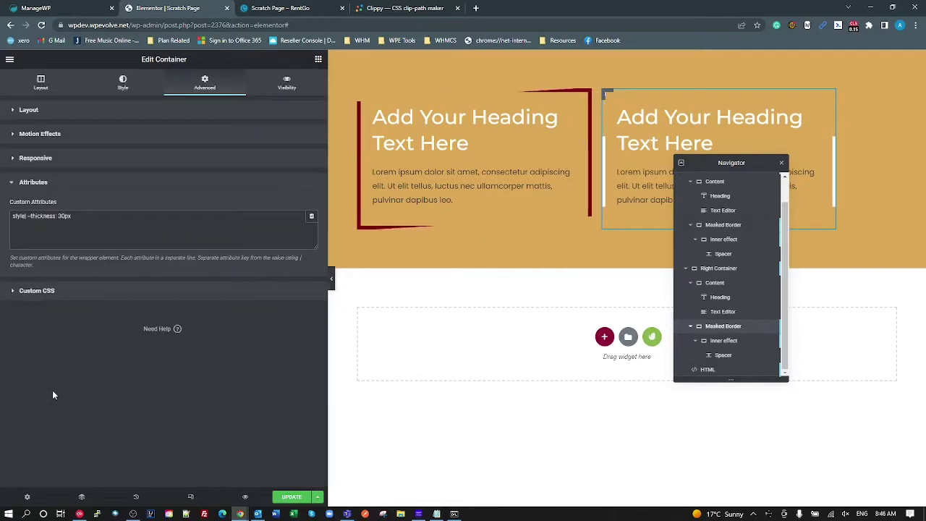
pyautogui.click(12, 214)
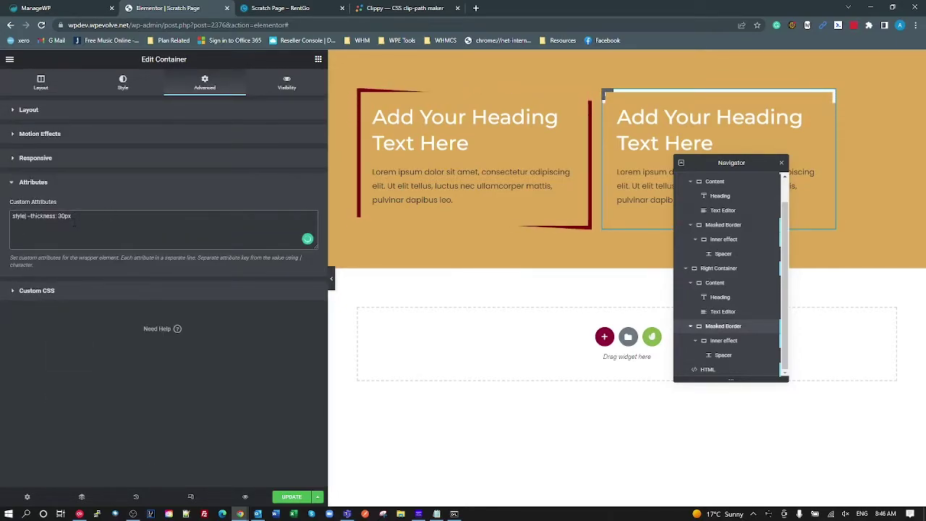
pyautogui.hotkey('ctrl', 'a')
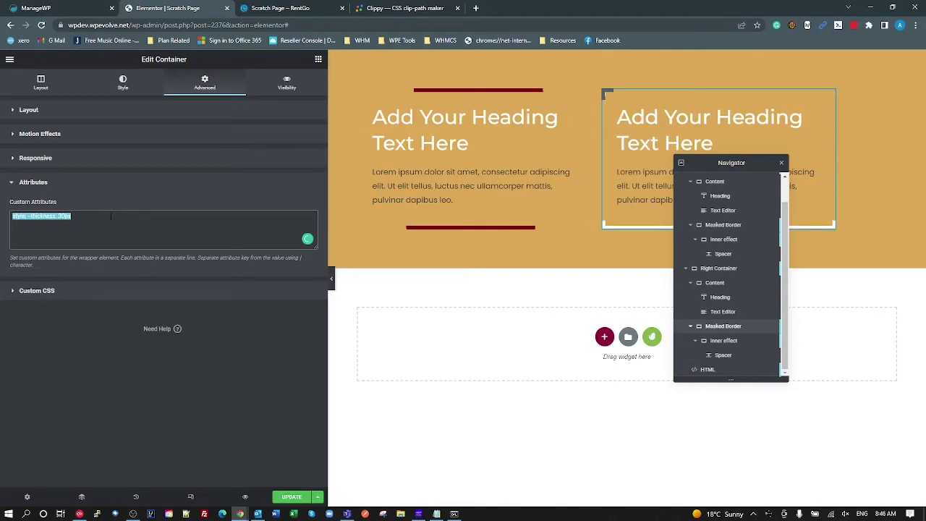
# Step: Compare the right container's thickness attribute with its border on the live Scratch Page, and return to the Elementor editor
pyautogui.click(98, 211)
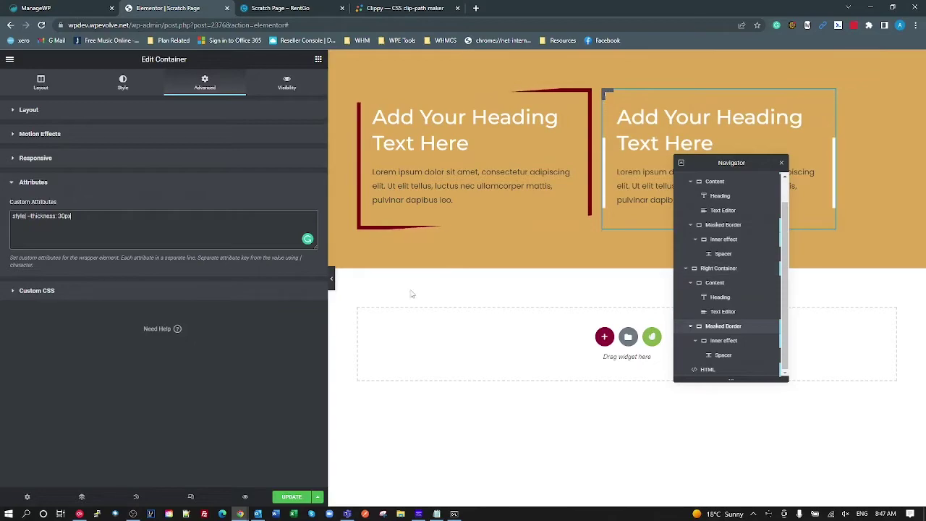
pyautogui.click(311, 8)
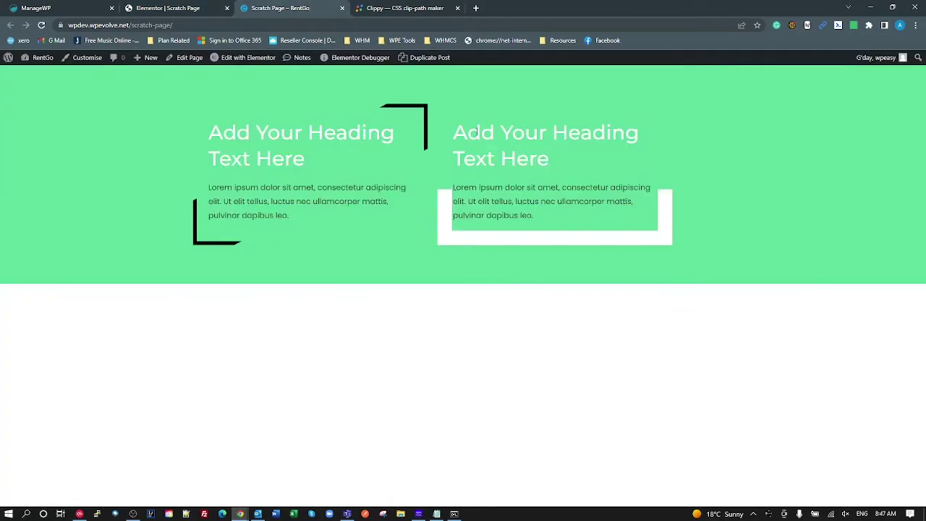
pyautogui.click(166, 8)
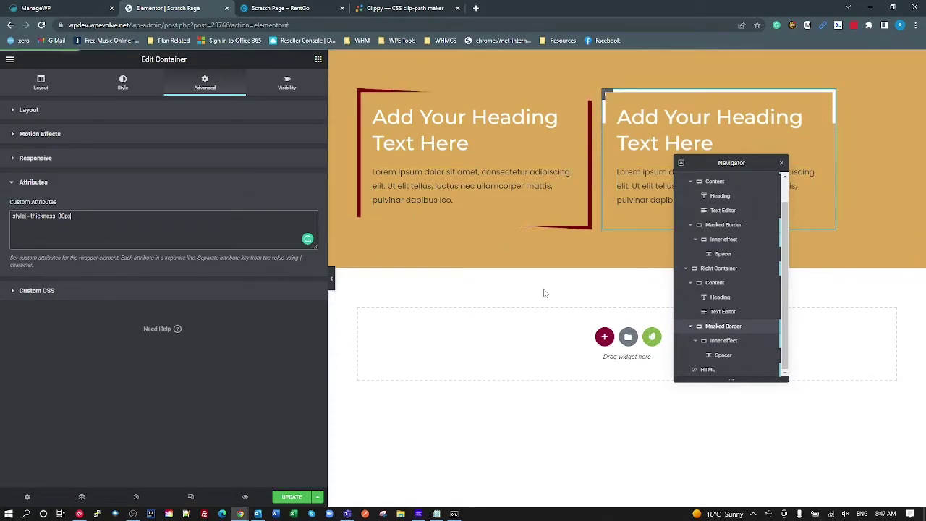
# Step: Open the site-wide Custom CSS in the Site Settings and find the Special Borders section
pyautogui.scroll(2, 748, 260)
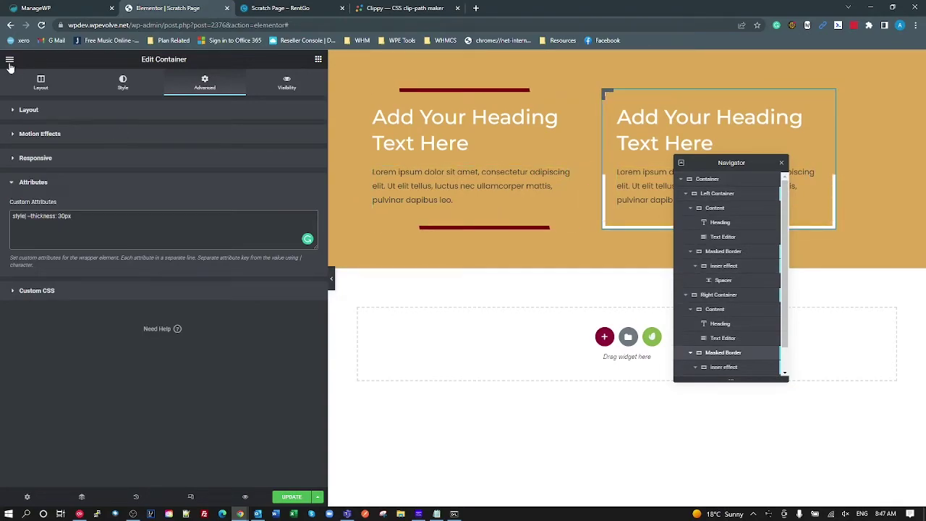
pyautogui.click(9, 61)
pyautogui.click(35, 111)
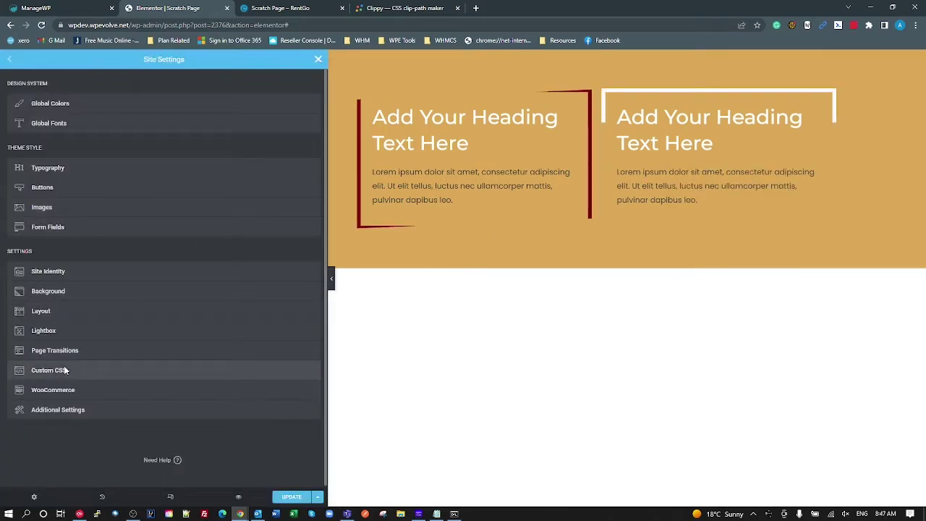
pyautogui.click(65, 370)
pyautogui.scroll(-20, 214, 295)
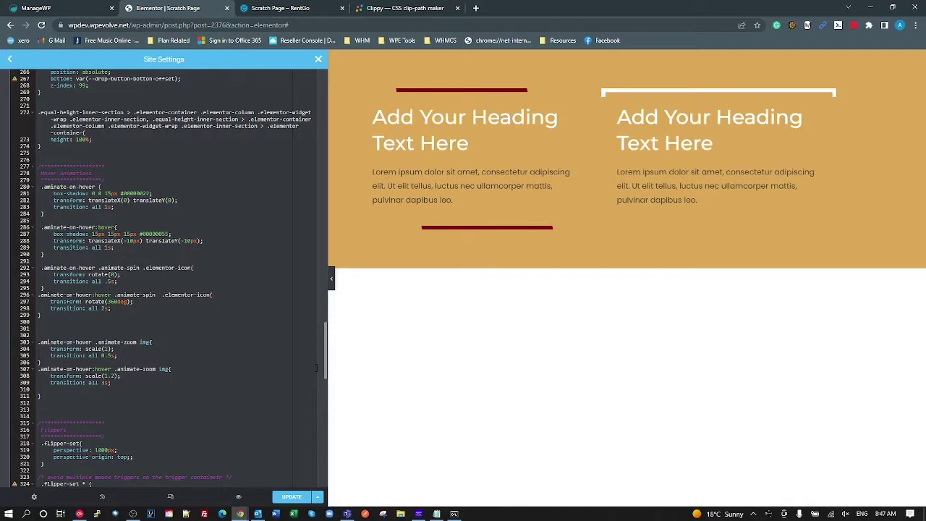
pyautogui.scroll(-5, 317, 376)
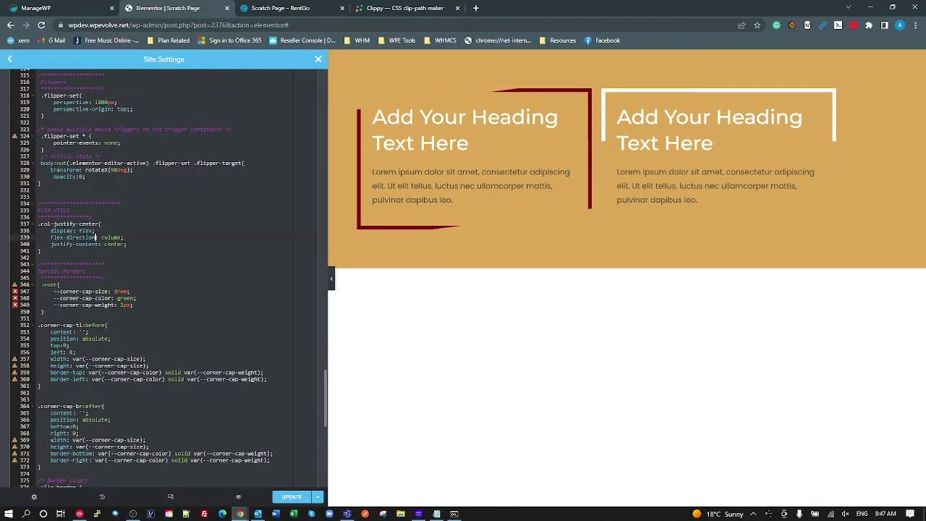
# Step: Review the .col-justify-center rule and the variables and overflow declaration in the .clip-border rule
pyautogui.click(100, 223)
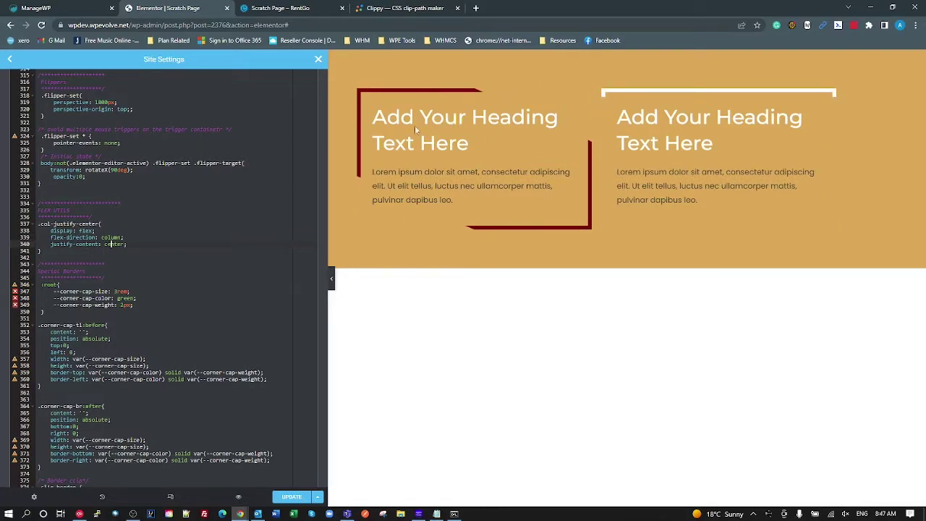
pyautogui.click(81, 257)
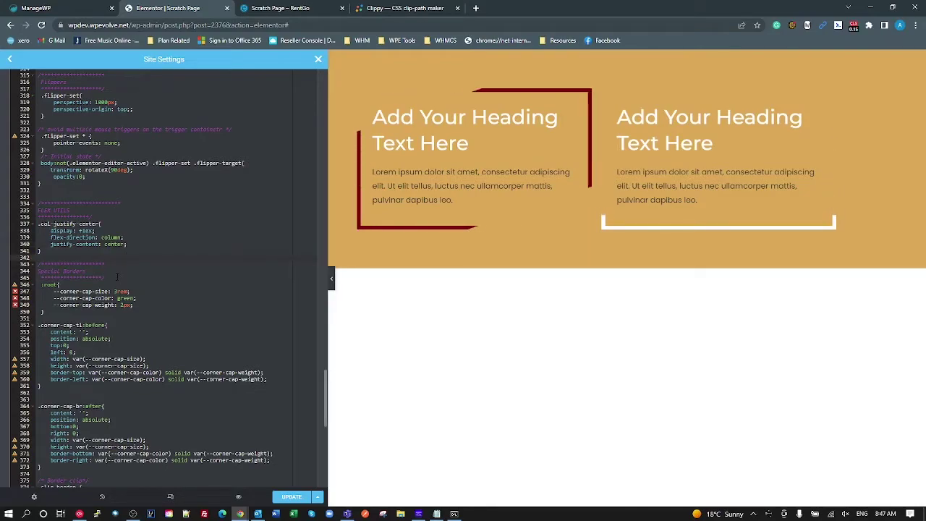
pyautogui.scroll(-2, 117, 276)
pyautogui.scroll(-8, 89, 275)
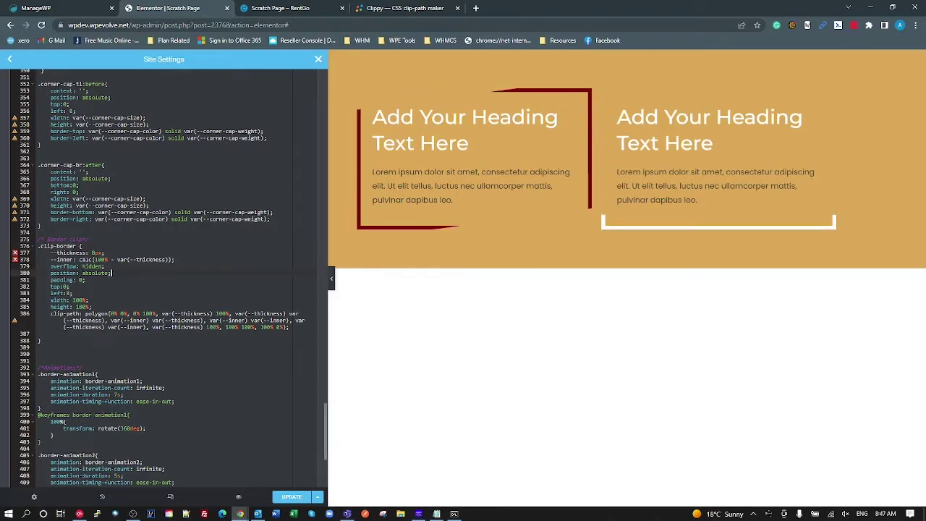
pyautogui.click(143, 258)
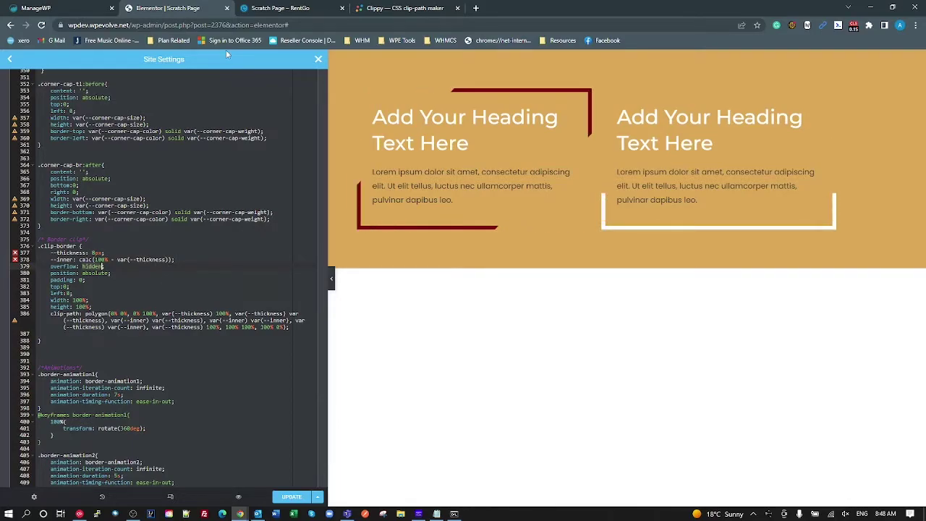
# Step: Inspect the left container's spacer element with the developer tools on the live Scratch Page, and return to the Elementor editor
pyautogui.click(272, 8)
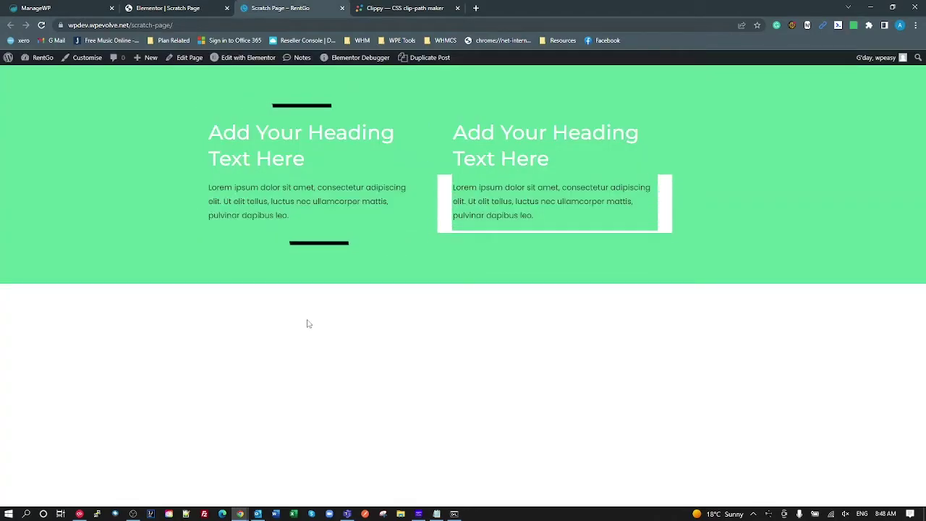
pyautogui.press('F12')
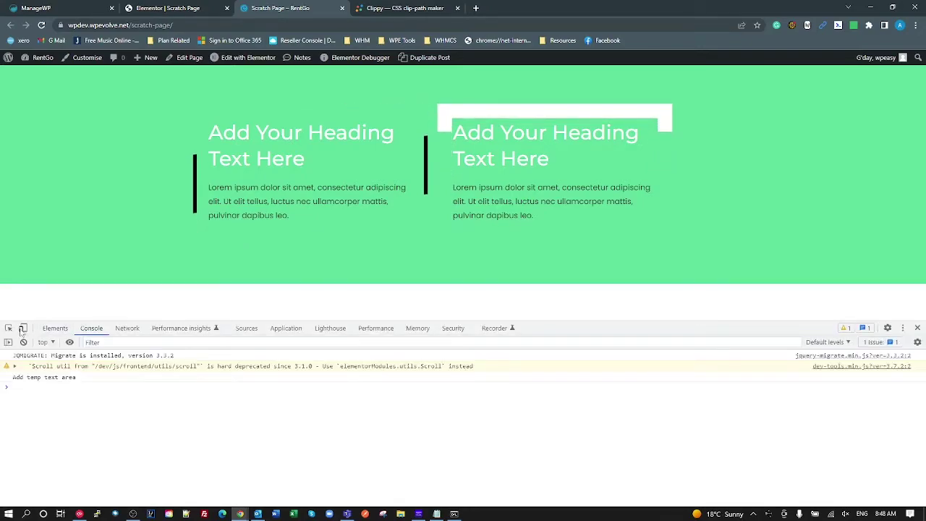
pyautogui.click(8, 327)
pyautogui.click(303, 181)
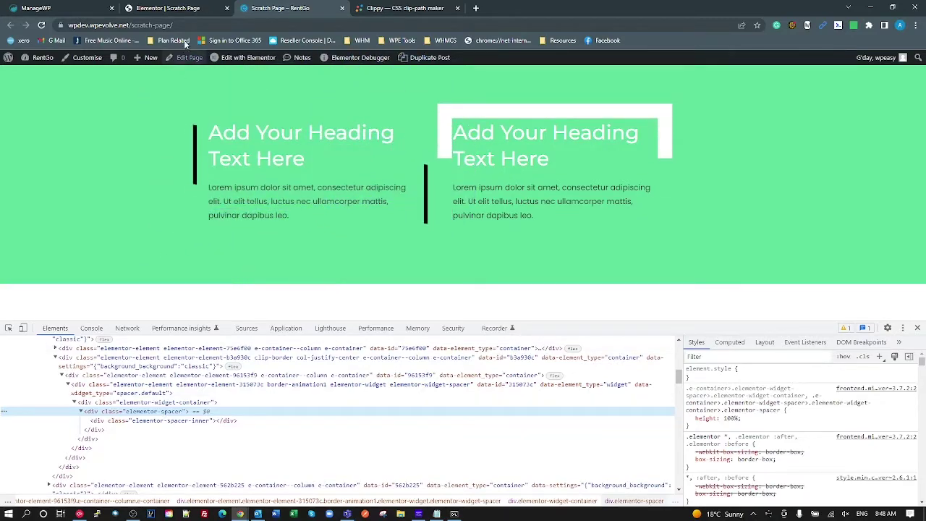
pyautogui.click(168, 7)
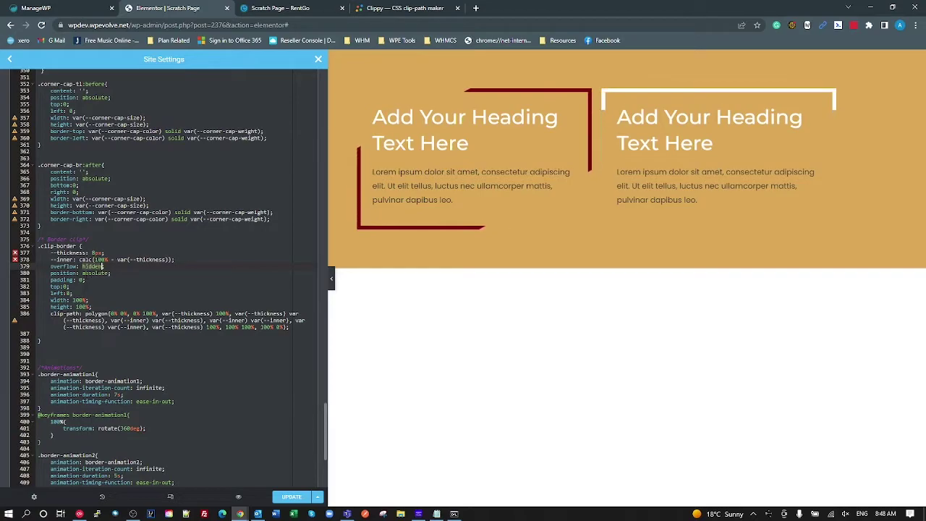
# Step: Go through the position, padding and size declarations of .clip-border, and highlight its clip-path polygon
pyautogui.write('c')
pyautogui.press('Down')
pyautogui.press('Down')
pyautogui.press('Down')
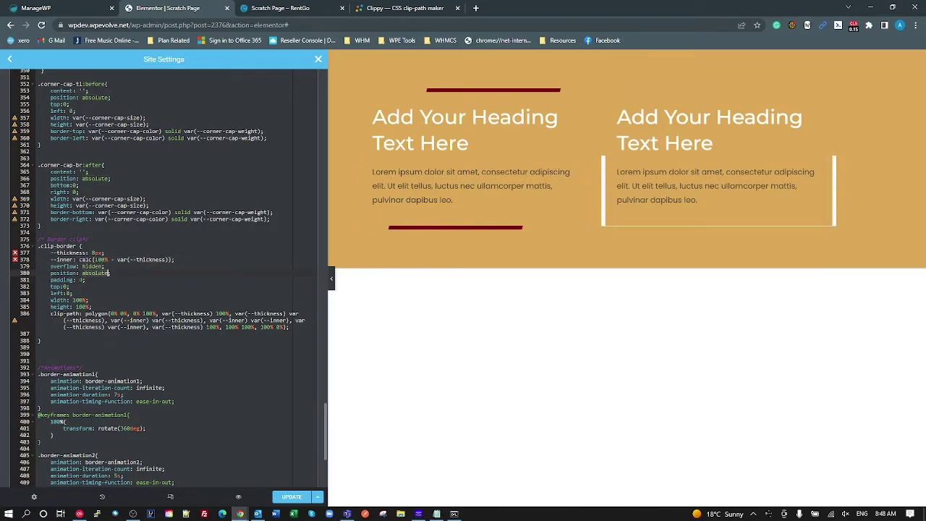
pyautogui.click(75, 279)
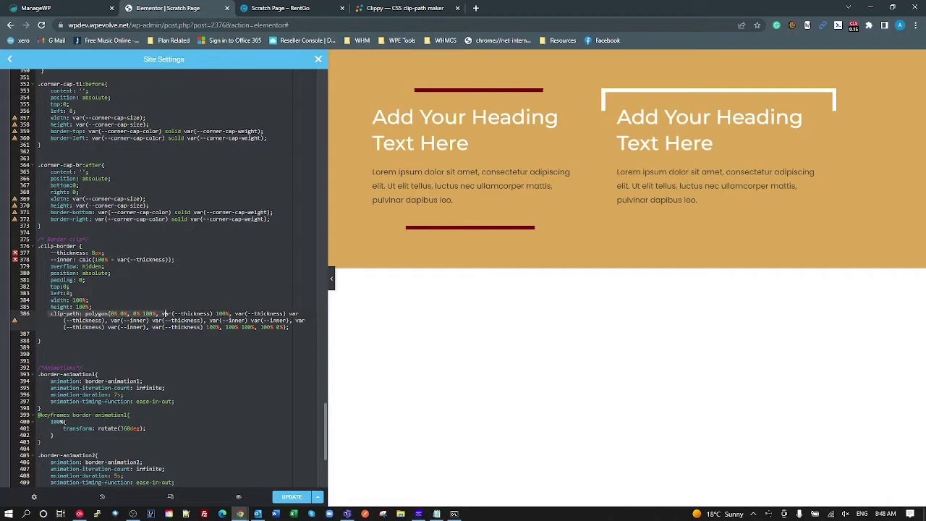
pyautogui.click(278, 326)
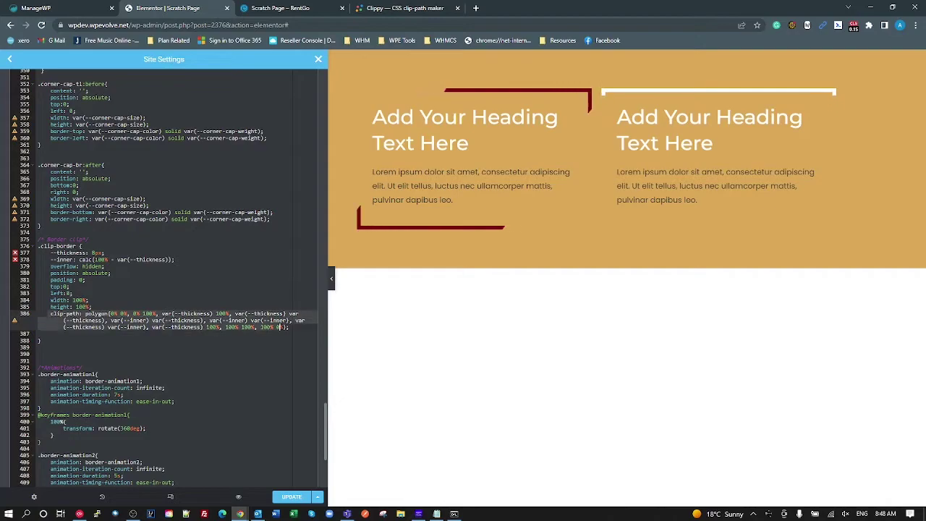
# Step: Switch to the Clippy CSS clip-path maker, choose the Frame shape and copy its generated clip-path code
pyautogui.click(438, 10)
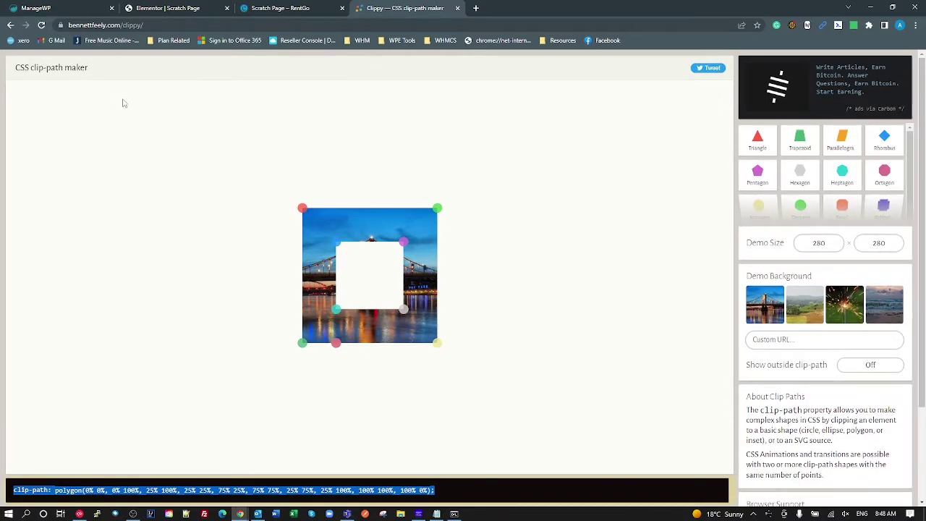
pyautogui.hotkey('ctrl', 'l')
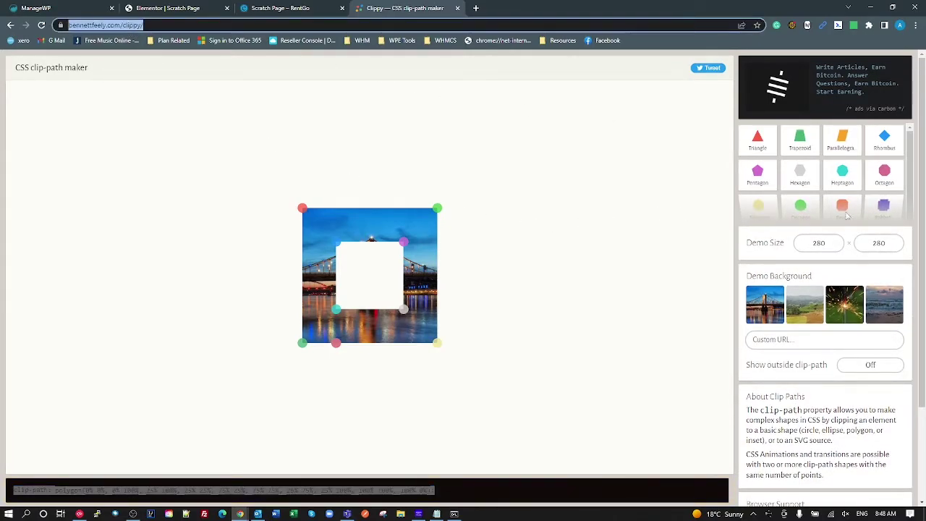
pyautogui.moveTo(854, 208)
pyautogui.click(850, 318)
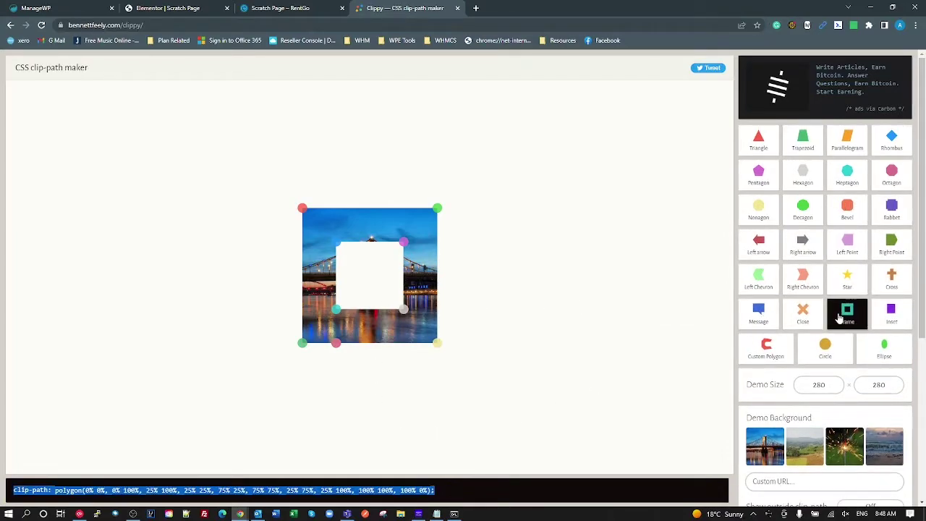
pyautogui.click(456, 490)
pyautogui.moveTo(361, 498); pyautogui.dragTo(8, 506)
pyautogui.hotkey('ctrl', 'c')
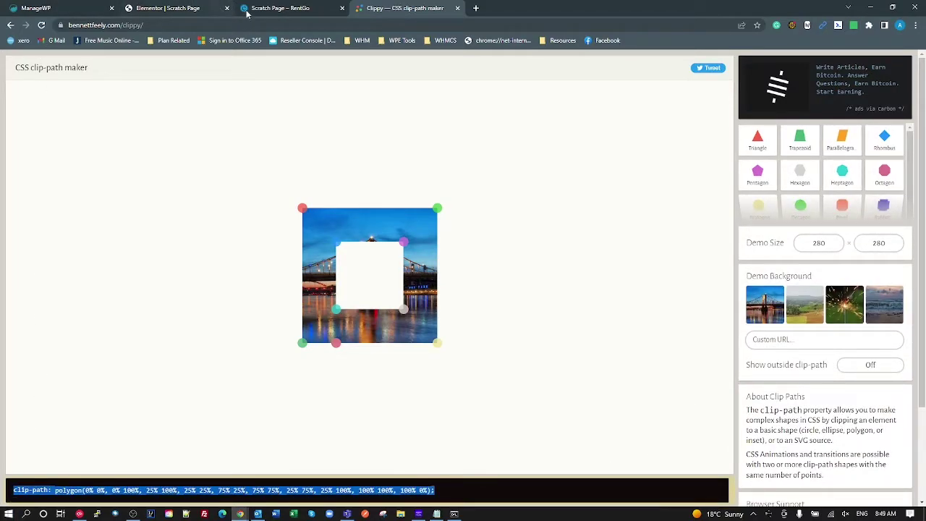
# Step: Paste the Frame clip-path below the existing one in .clip-border, and compare its 25% points with Clippy's shape and the thickness variables
pyautogui.click(189, 10)
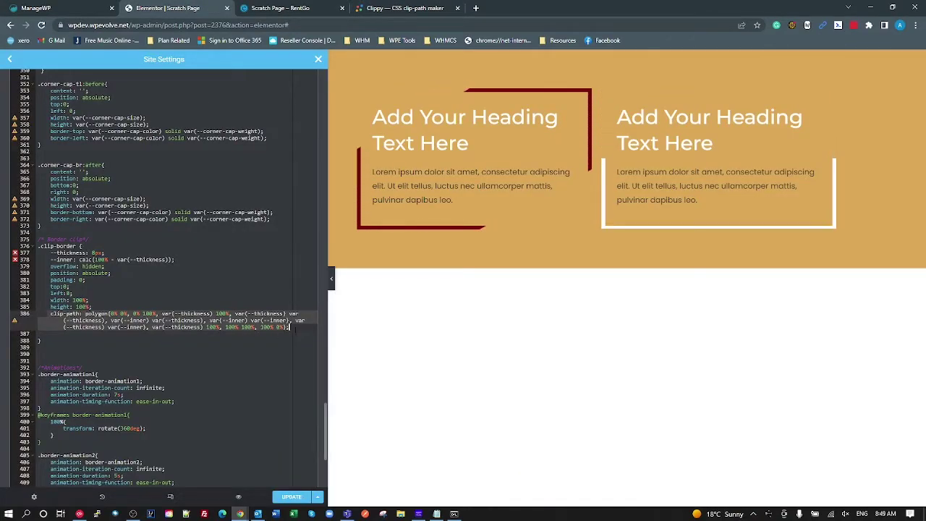
pyautogui.hotkey('ctrl', 'v')
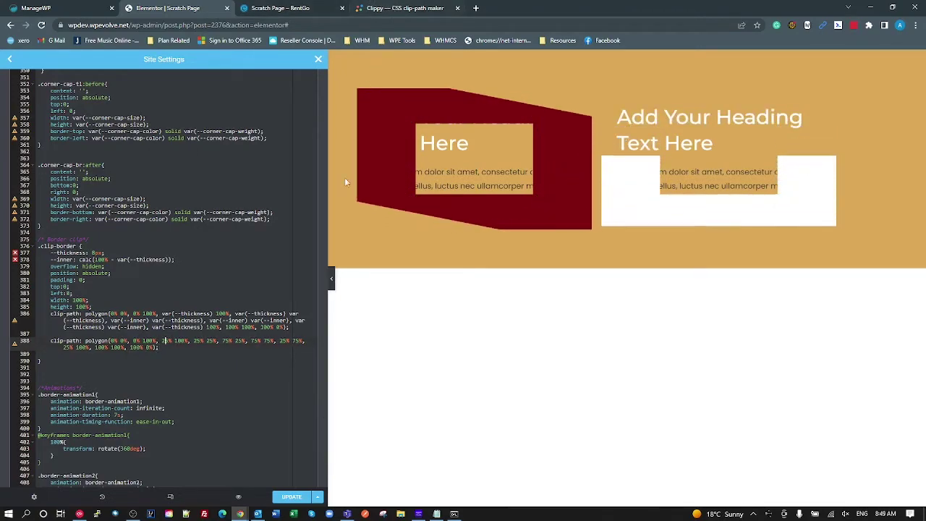
pyautogui.click(393, 9)
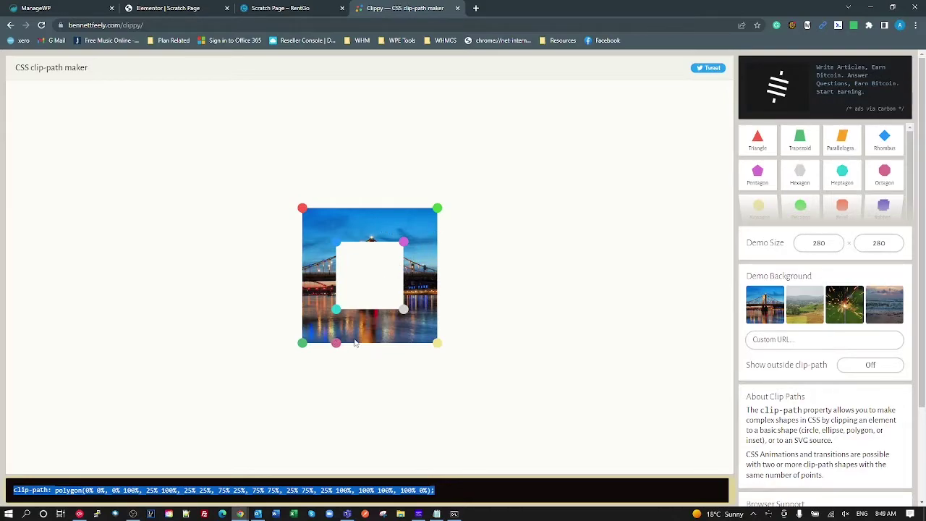
pyautogui.click(193, 10)
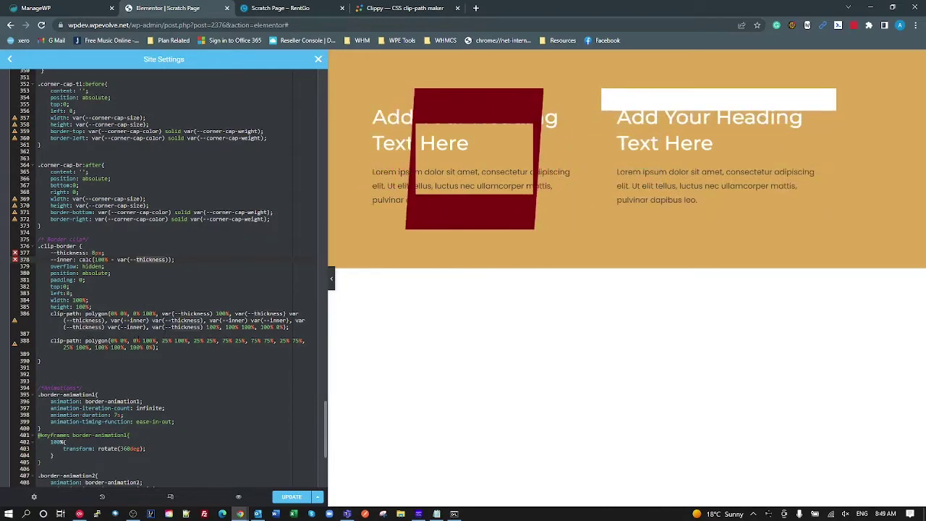
pyautogui.click(162, 340)
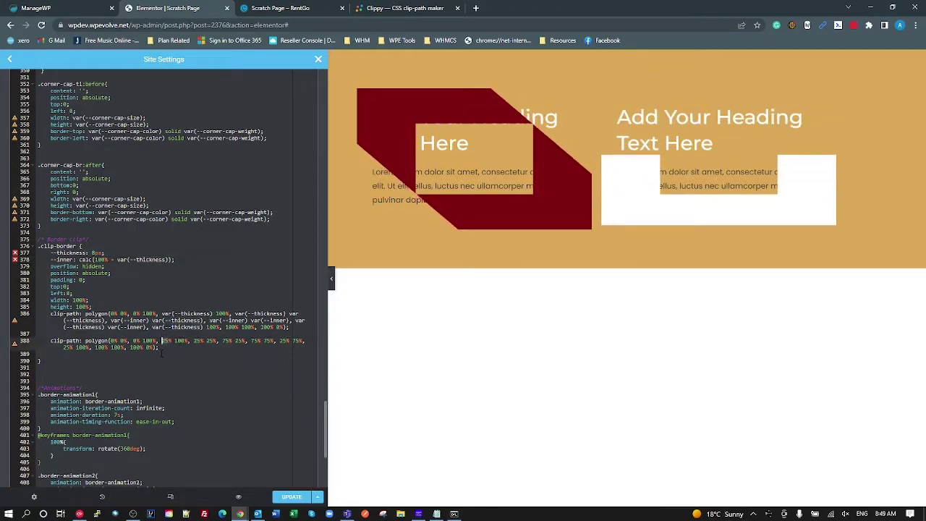
pyautogui.click(162, 313)
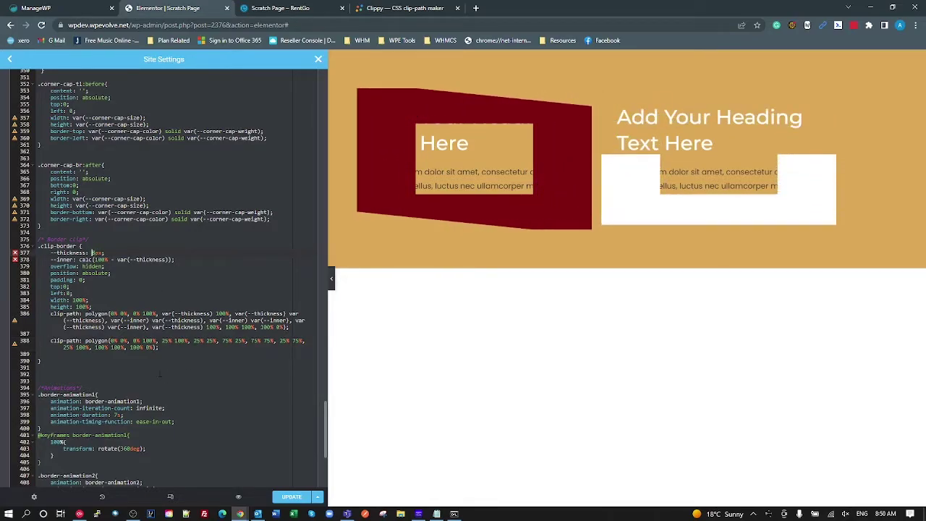
# Step: Delete the pasted Frame clip-path from the .clip-border rule
pyautogui.click(144, 347)
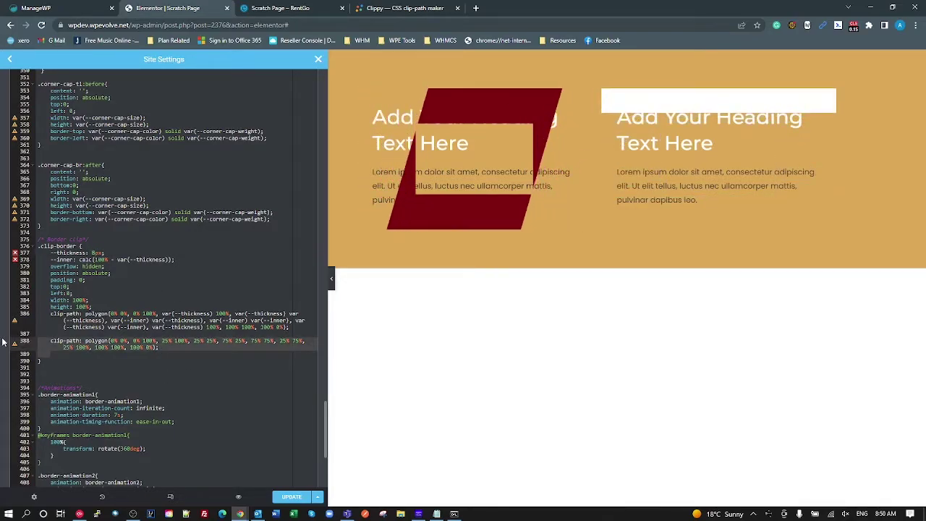
pyautogui.hotkey('shift', 'Home')
pyautogui.press('BackSpace')
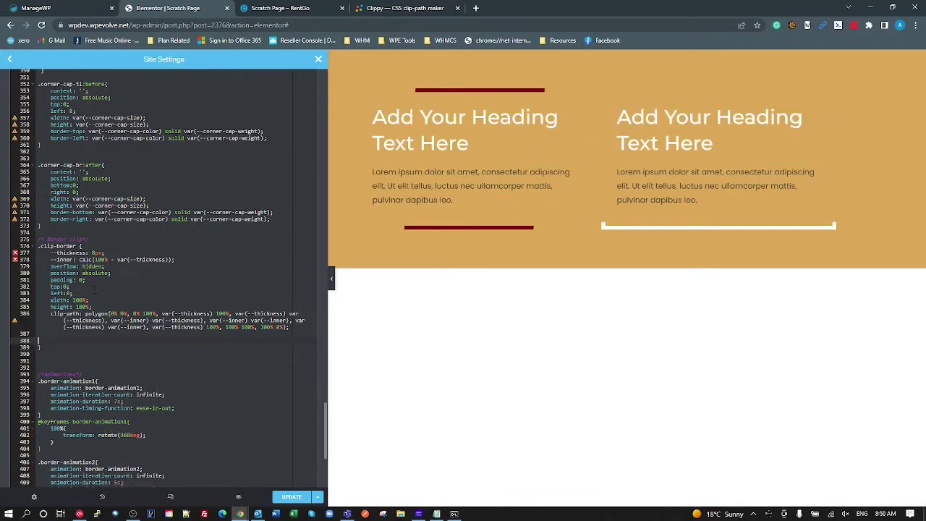
# Step: Try the --thickness variable of .clip-border at 2px, and set it to 20px
pyautogui.write('8')
pyautogui.press('Down')
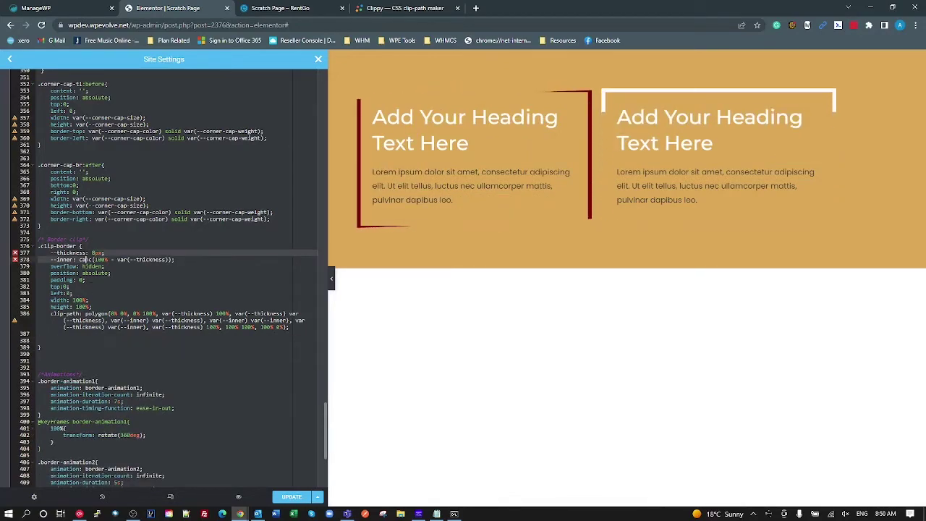
pyautogui.press('Up')
pyautogui.press('Up')
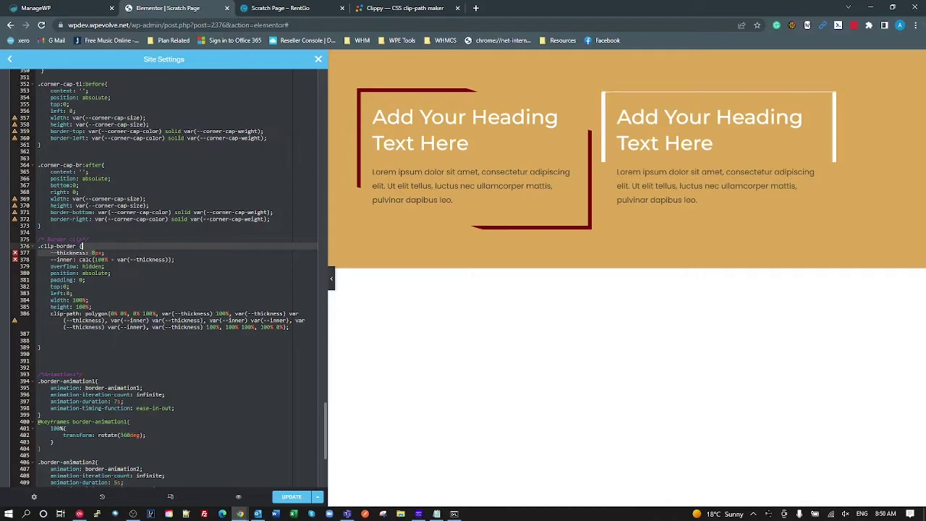
pyautogui.click(93, 253)
pyautogui.press('BackSpace')
pyautogui.write('2')
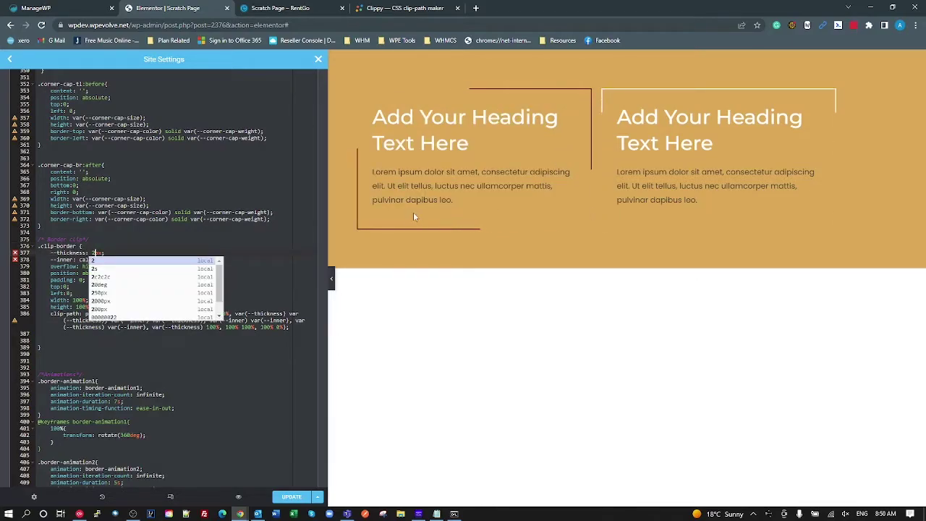
pyautogui.press('BackSpace')
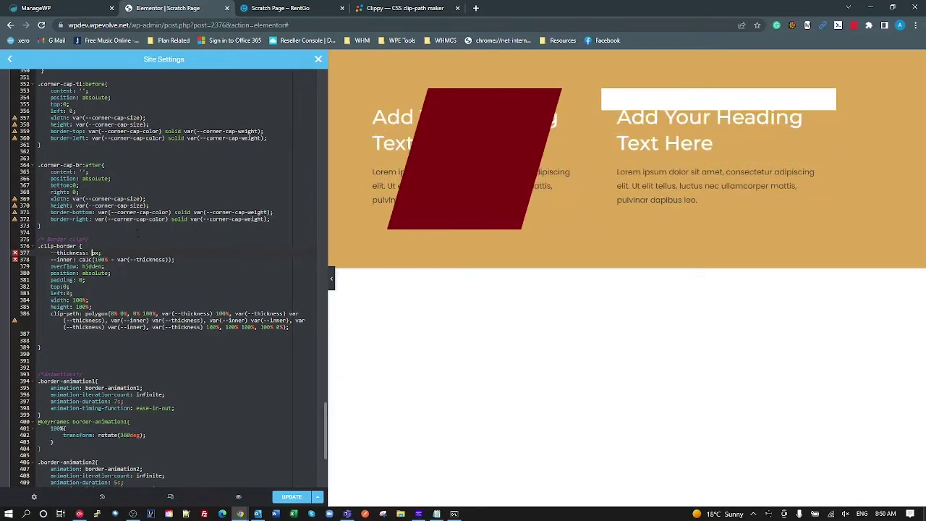
pyautogui.write('20')
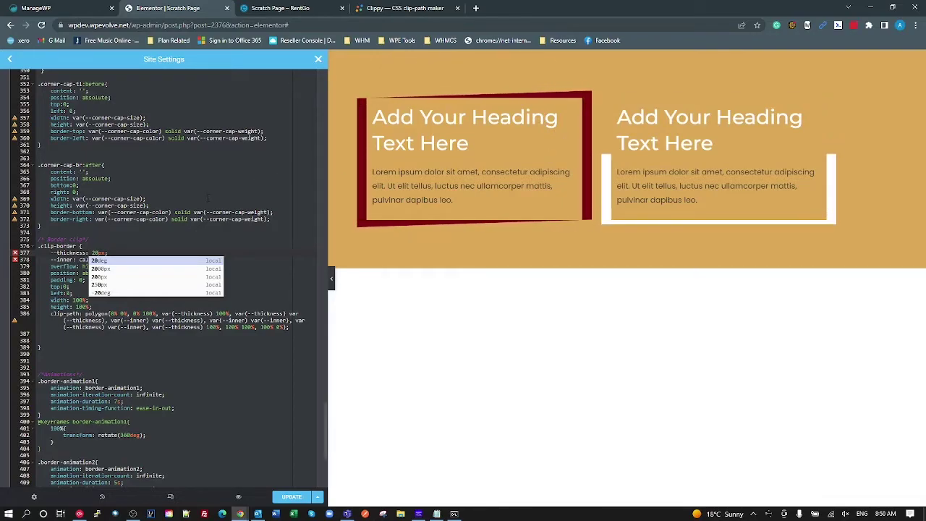
# Step: Set the --thickness variable of .clip-border to 8px and remove a surplus blank line before the rule's closing brace
pyautogui.click(94, 253)
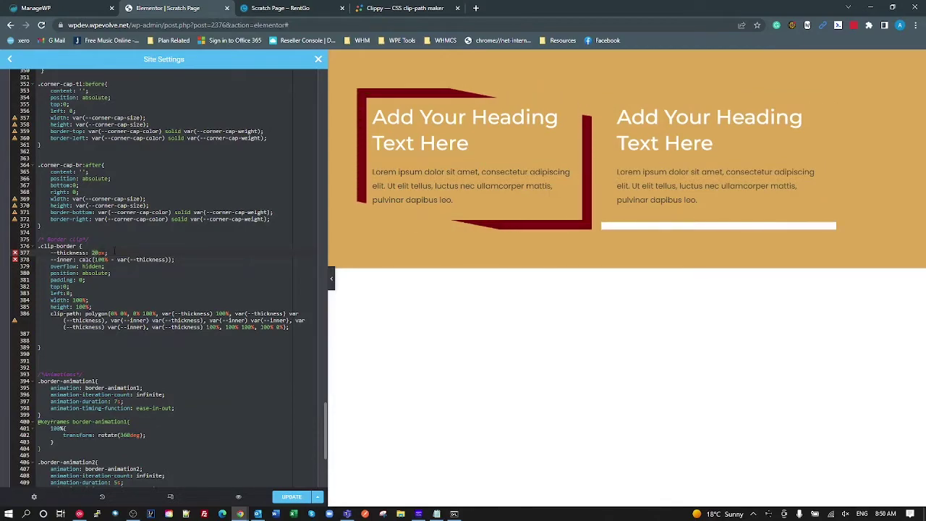
pyautogui.write('8')
pyautogui.click(93, 307)
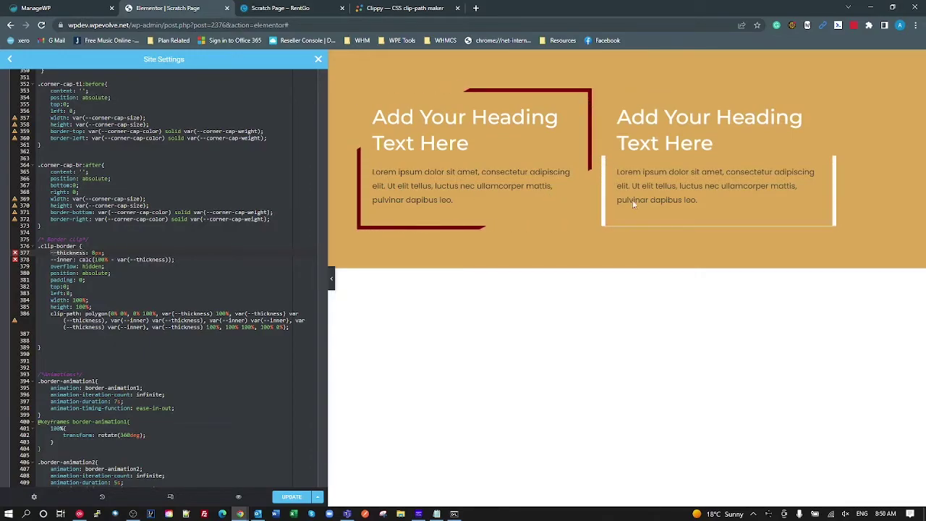
pyautogui.click(316, 11)
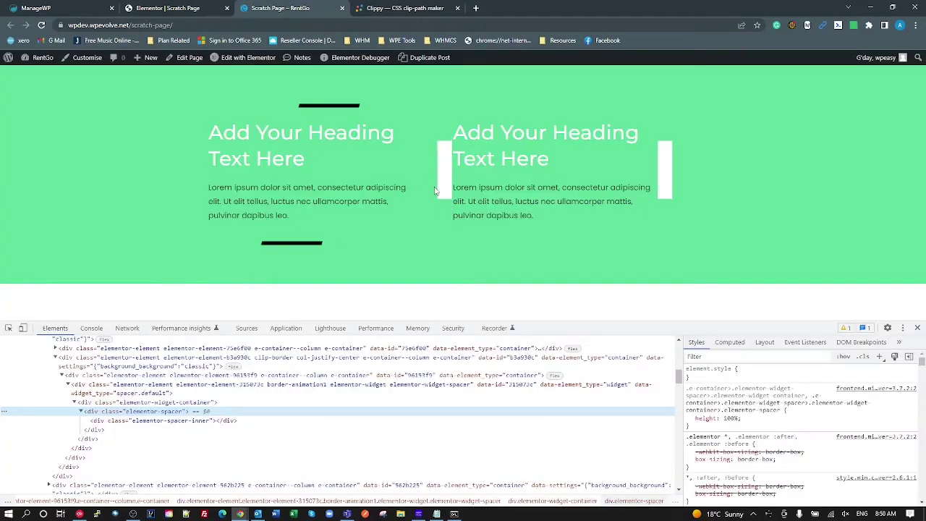
pyautogui.click(173, 10)
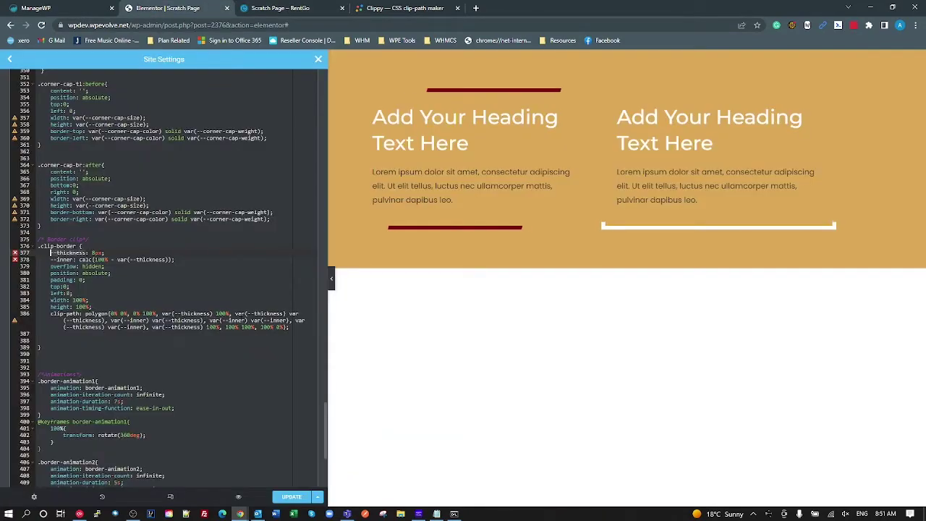
pyautogui.click(215, 348)
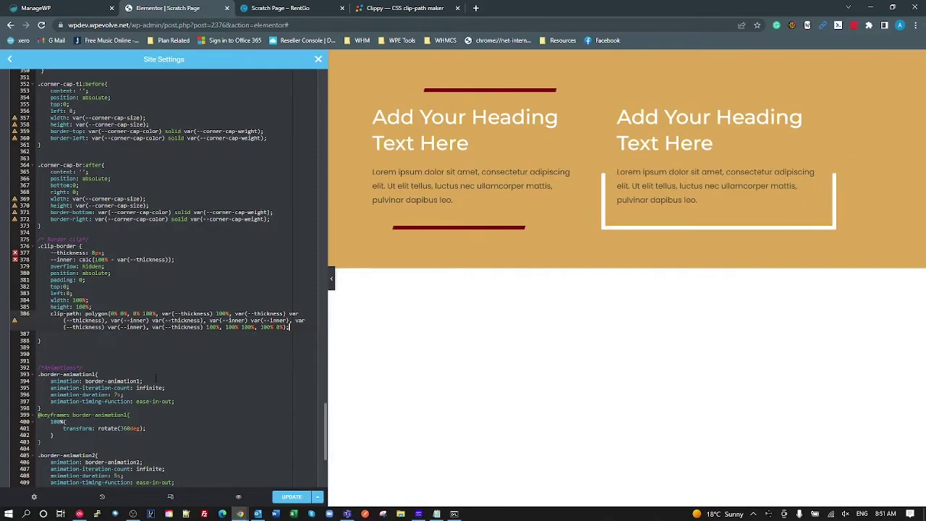
# Step: Examine the border-animation1 rotation and border-animation2 translateY keyframes in the Custom CSS, comparing them with the borders on the published scratch page
pyautogui.scroll(-1, 209, 350)
pyautogui.click(208, 339)
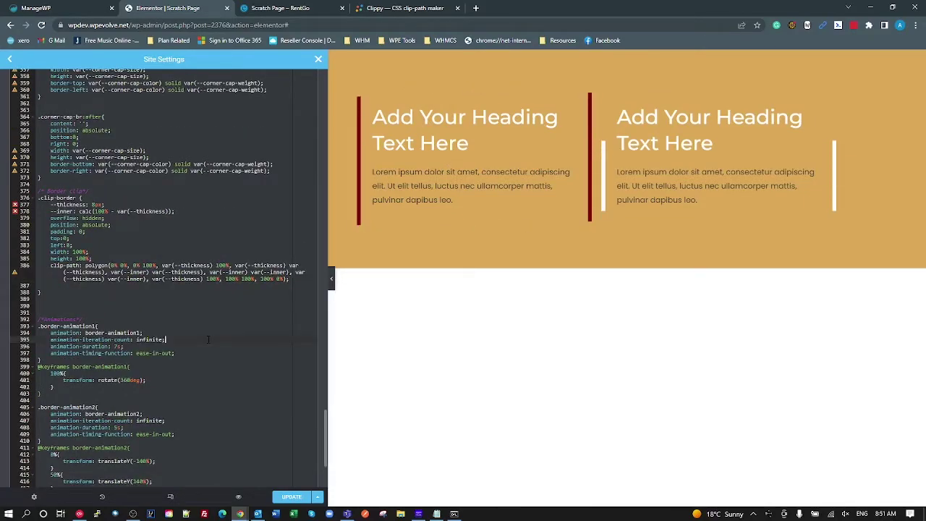
pyautogui.scroll(-1, 179, 327)
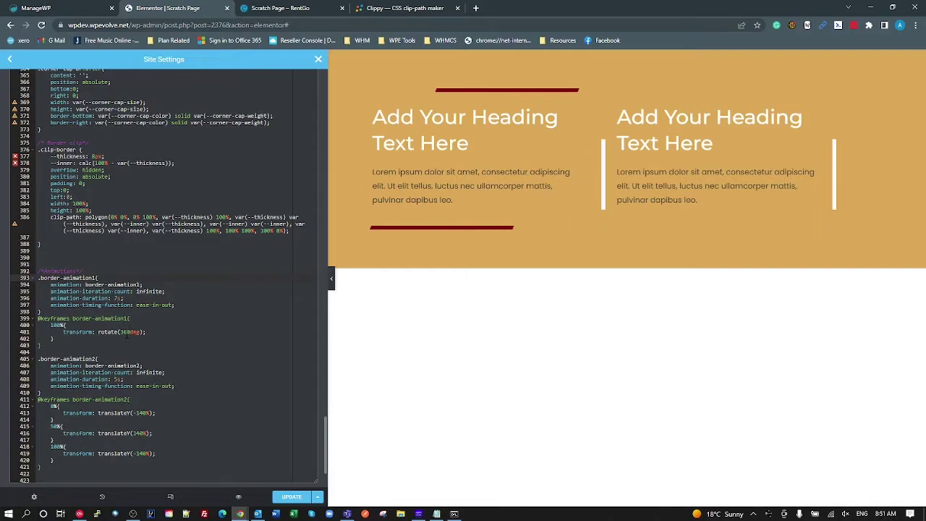
pyautogui.click(121, 331)
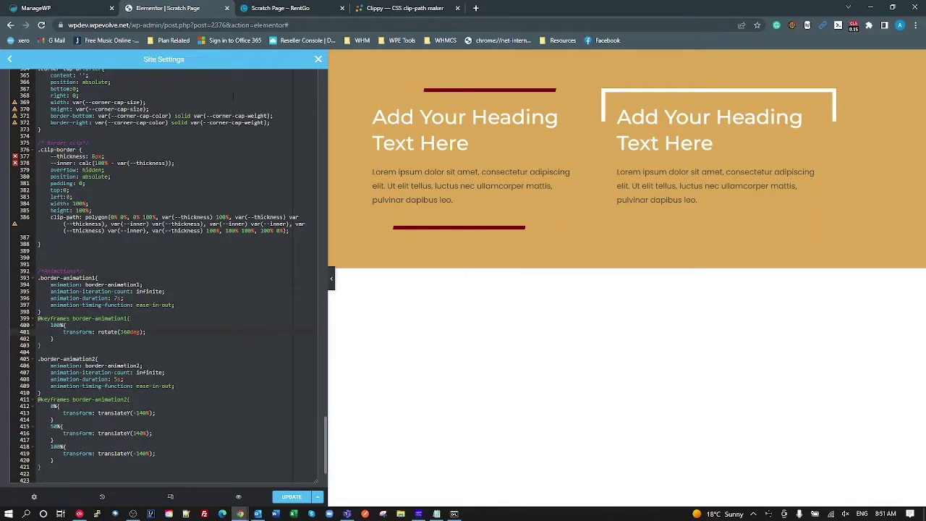
pyautogui.hotkey('ctrl', 'Tab')
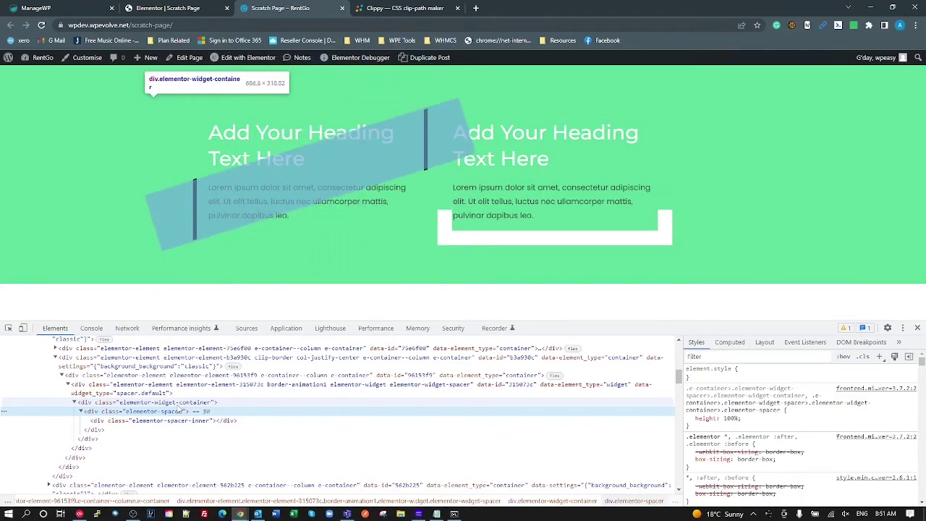
pyautogui.click(156, 6)
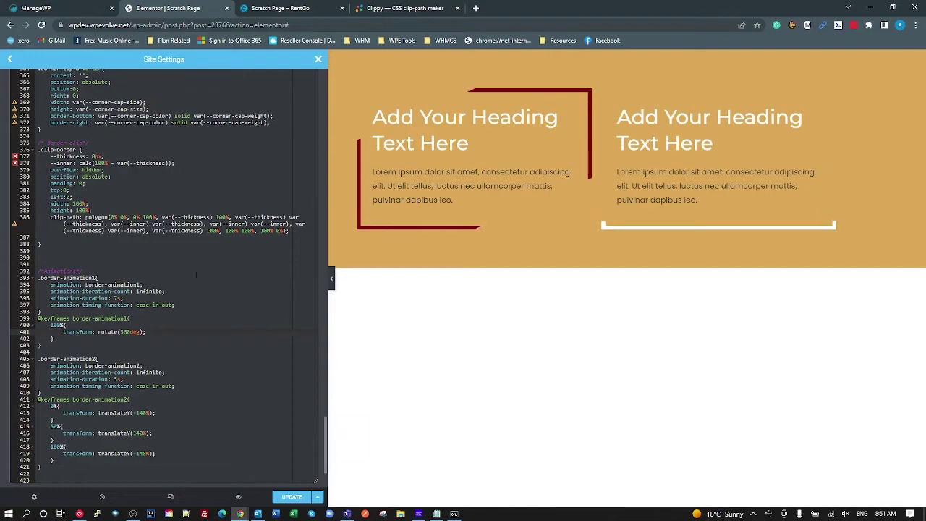
pyautogui.scroll(-2, 85, 353)
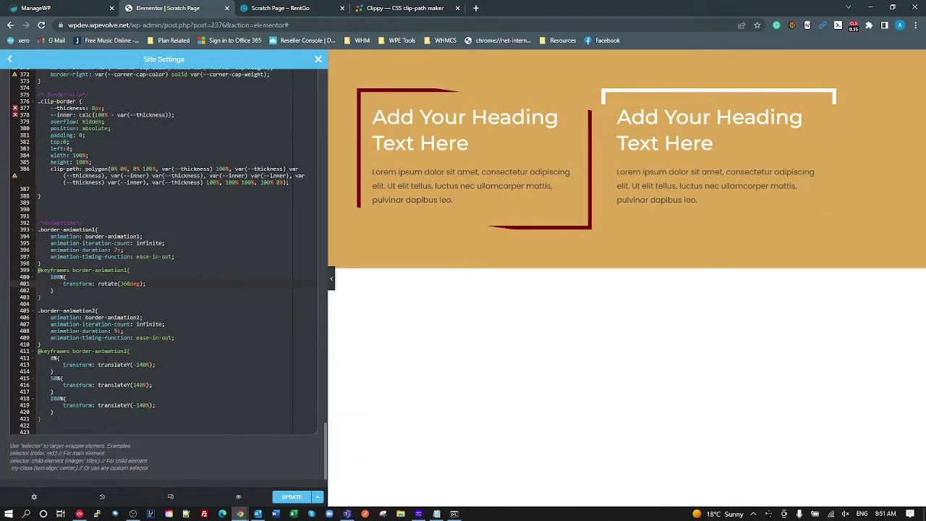
pyautogui.click(293, 7)
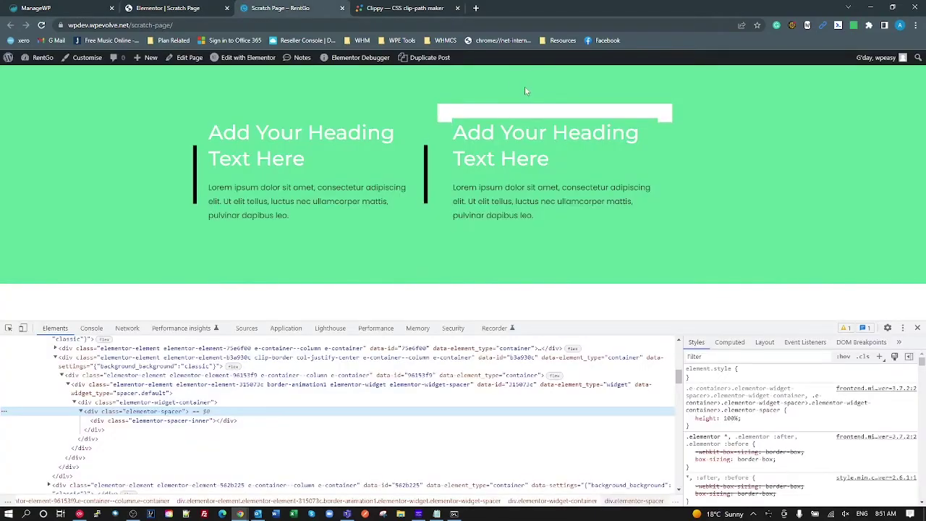
pyautogui.click(168, 8)
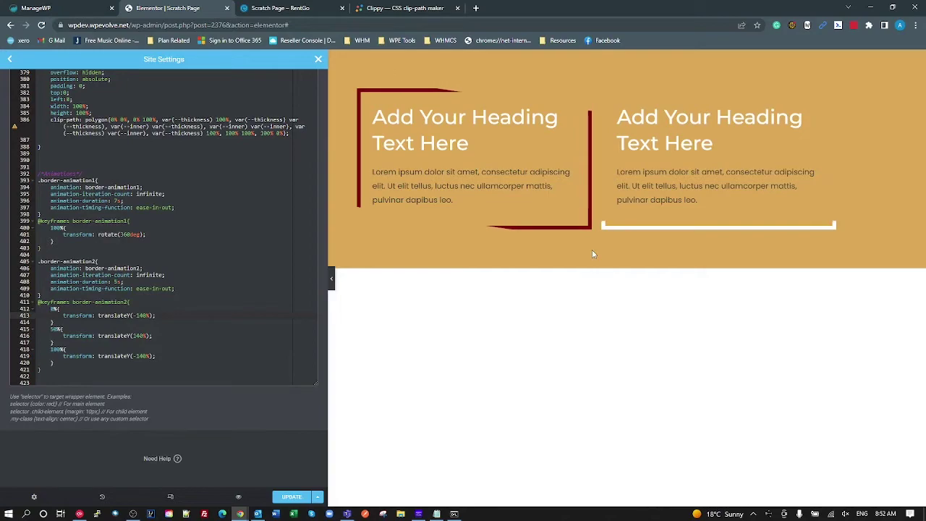
pyautogui.click(196, 329)
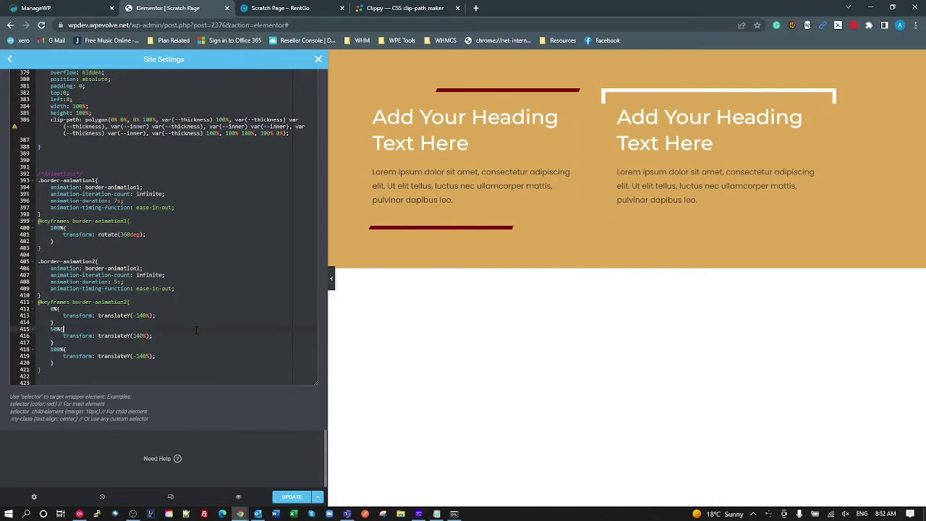
# Step: Save the site settings, return to the page editor, and reload the published scratch page
pyautogui.click(292, 498)
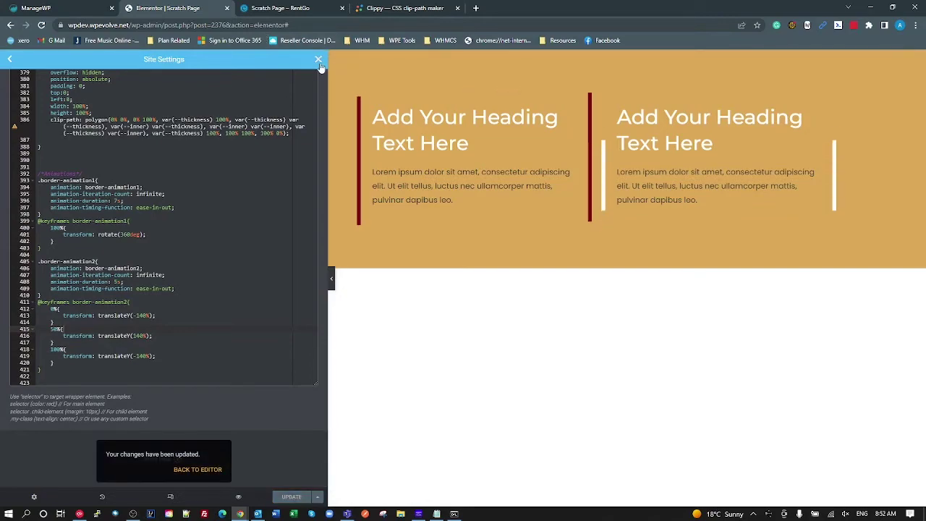
pyautogui.click(196, 469)
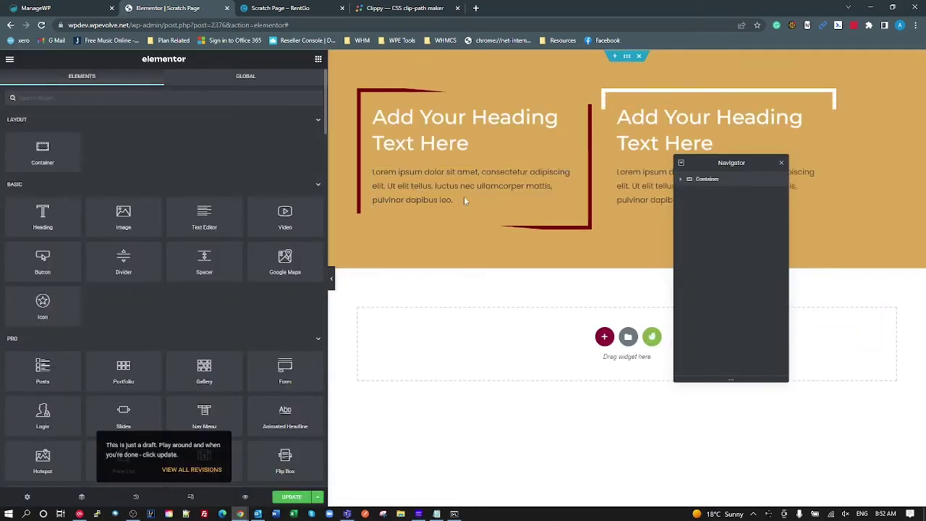
pyautogui.hotkey('ctrl', 'Tab')
pyautogui.press('F5')
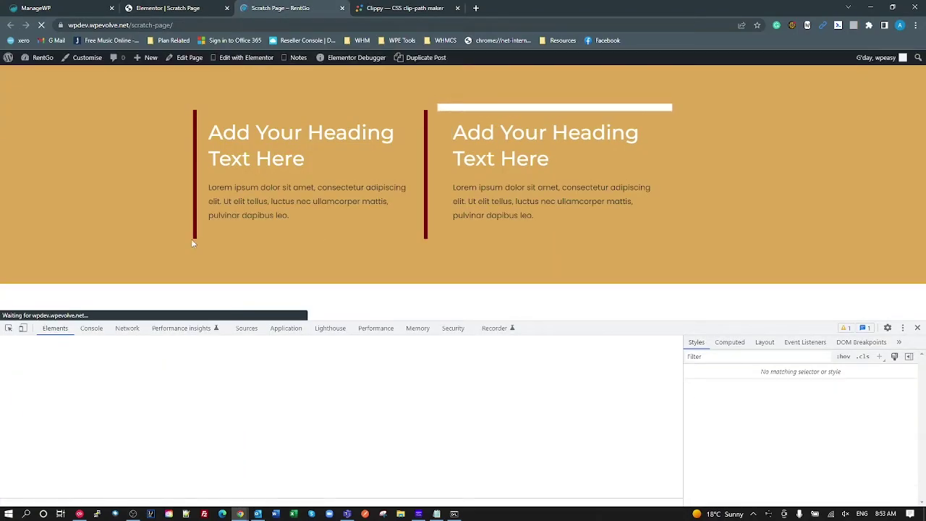